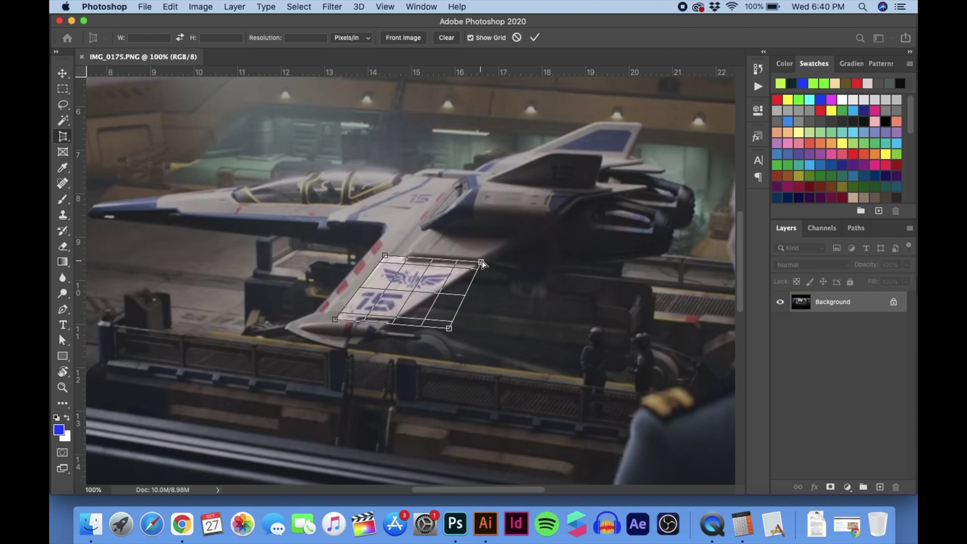
Step: Try perspective crops around the emblem on the ship's wing and undo them
key("Return")
key("super+z")
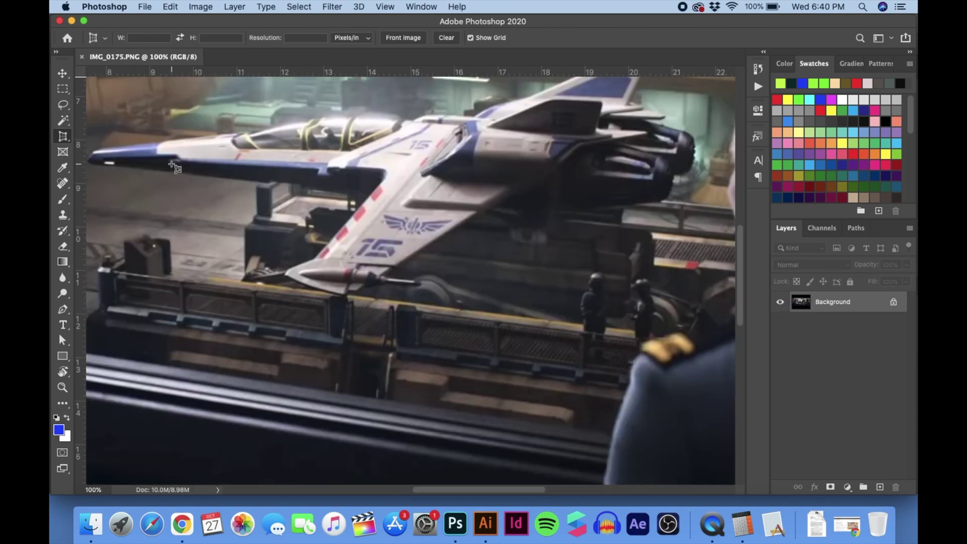
left_click(329, 269)
left_click(493, 280)
left_click(522, 211)
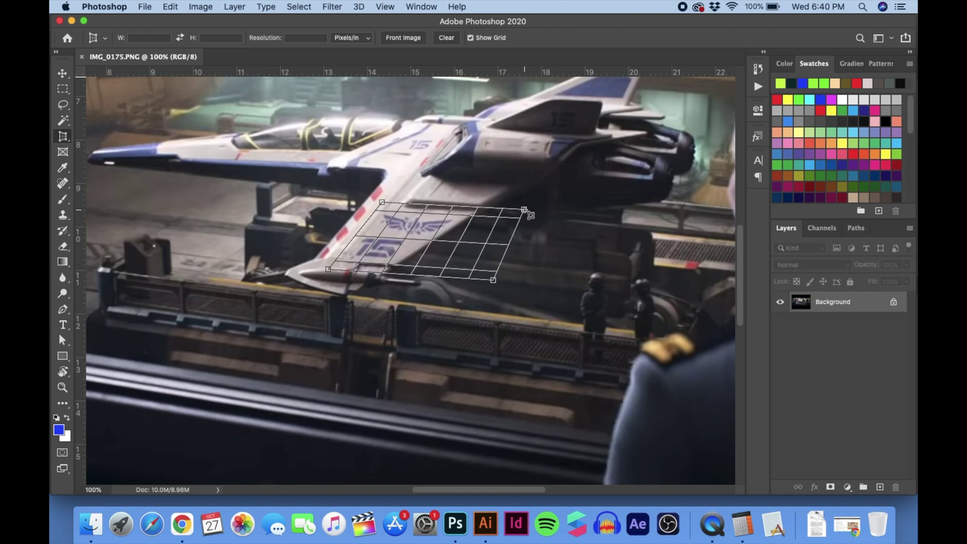
key("Return")
key("super+z")
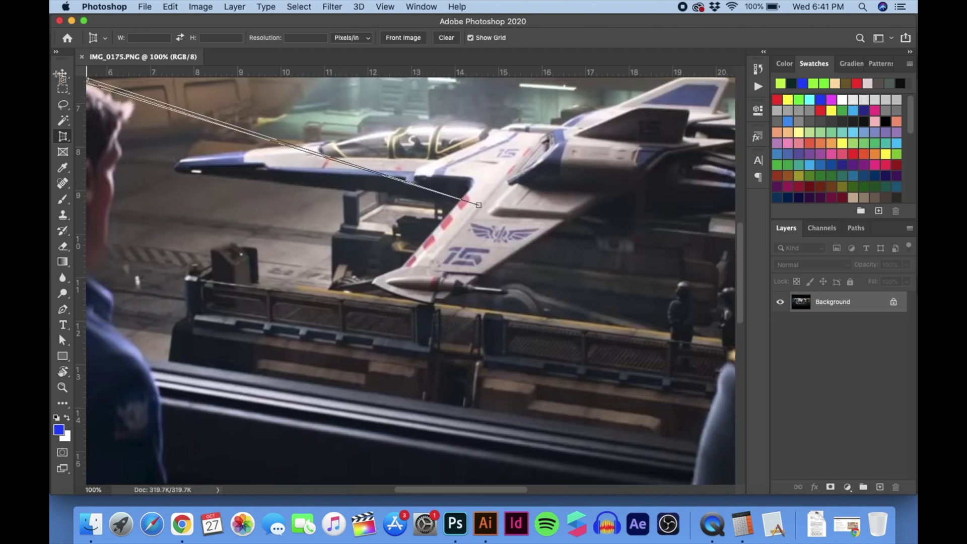
left_click(63, 73)
left_click(63, 74)
left_click(447, 189)
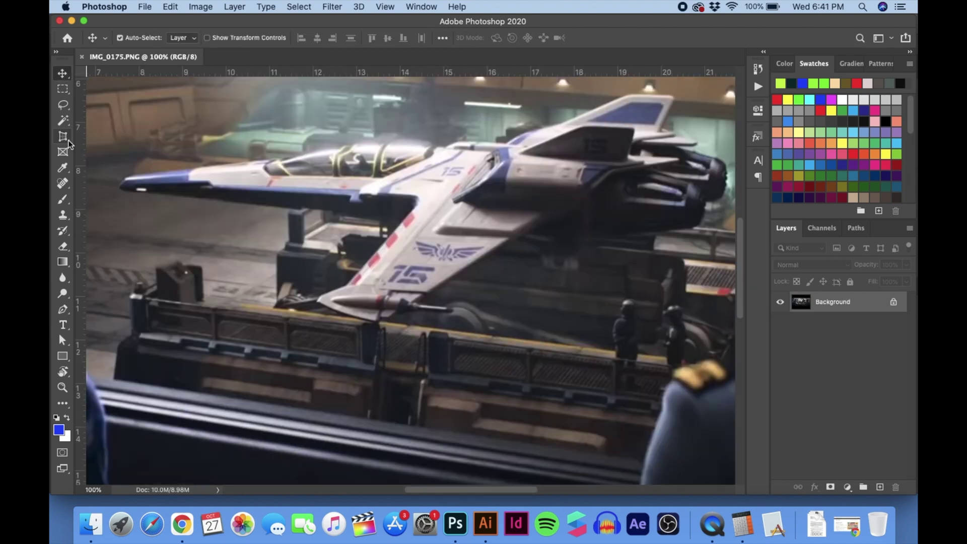
Step: Crop the image to an area about 4.85 by 3.67 in around the wing with the emblem
key("super+minus")
key("m")
key("c")
left_click_drag(378, 234, 483, 314)
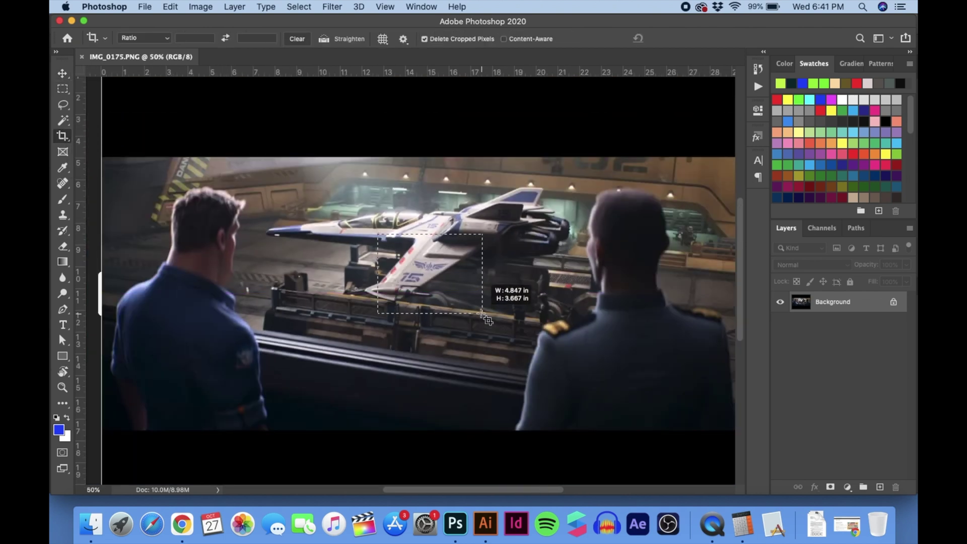
key("Return")
key("super+1")
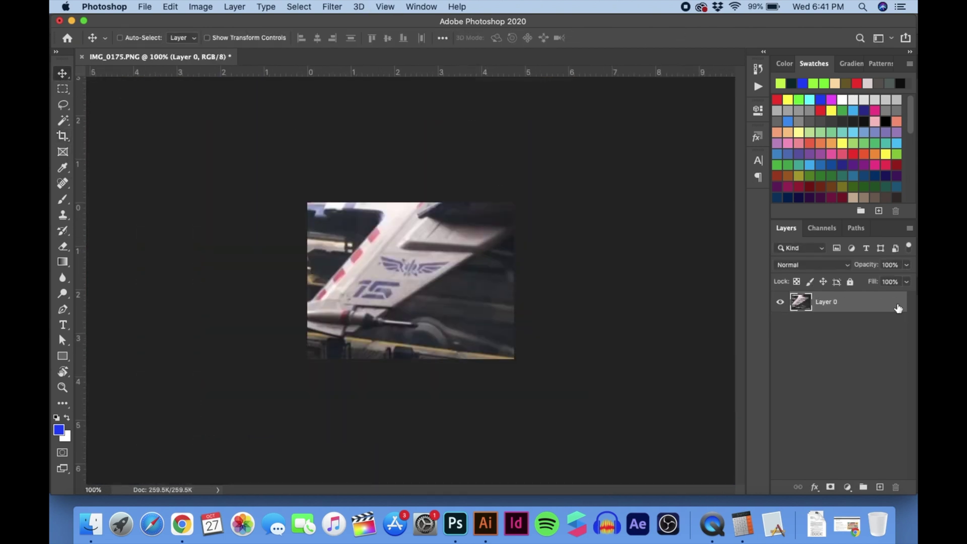
Step: Rotate the cropped layer slightly counterclockwise with Free Transform to level the wing emblem
key("super+t")
mouse_move(515, 200)
left_mouse_down()
mouse_move(517, 192)
mouse_move(501, 203)
left_mouse_up()
key("Return")
key("super+plus")
key("super+plus")
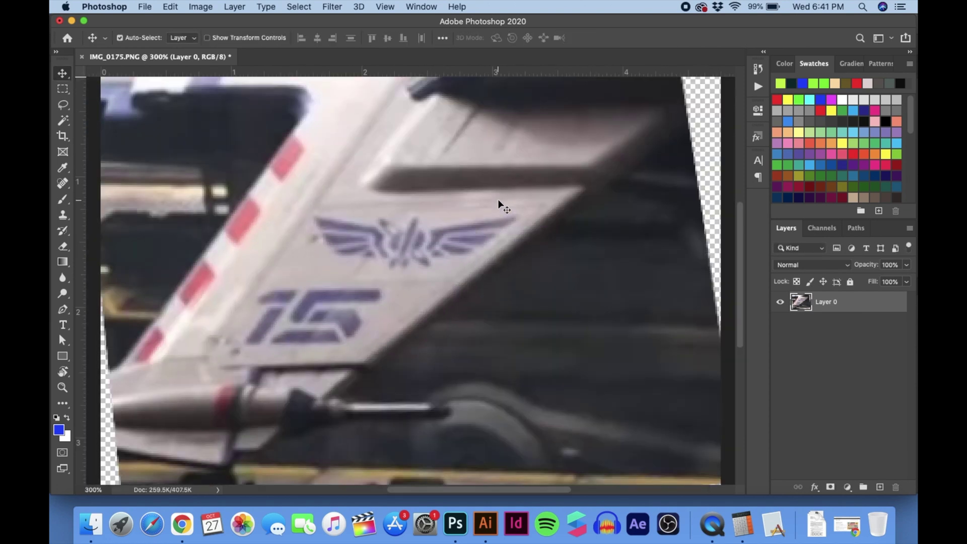
scroll(498, 199, "up", 1)
Step: Save the cropped picture as IMG_0175_crop.png with the large file size (fastest saving) option
left_click(144, 7)
left_click(151, 144)
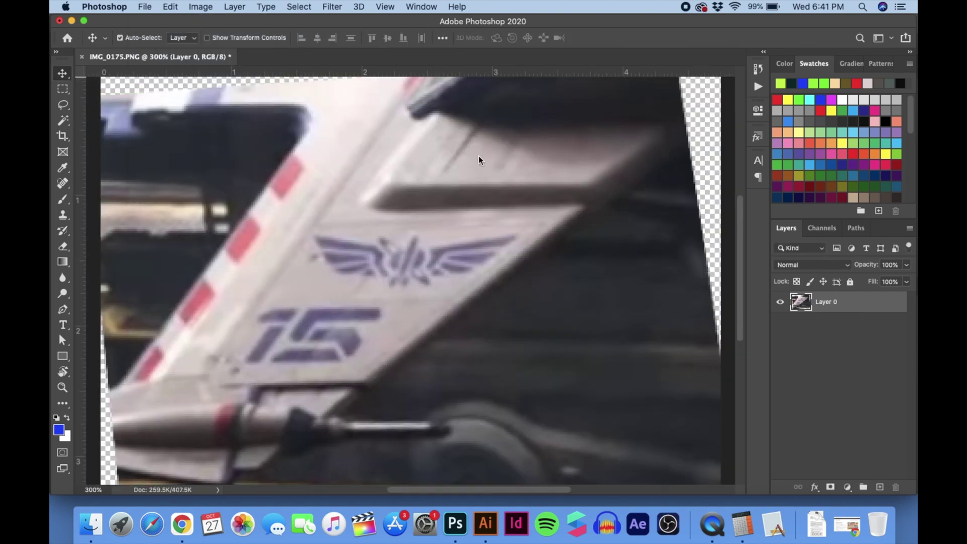
key("Return")
key("Escape")
key("Right")
type("2")
key("Return")
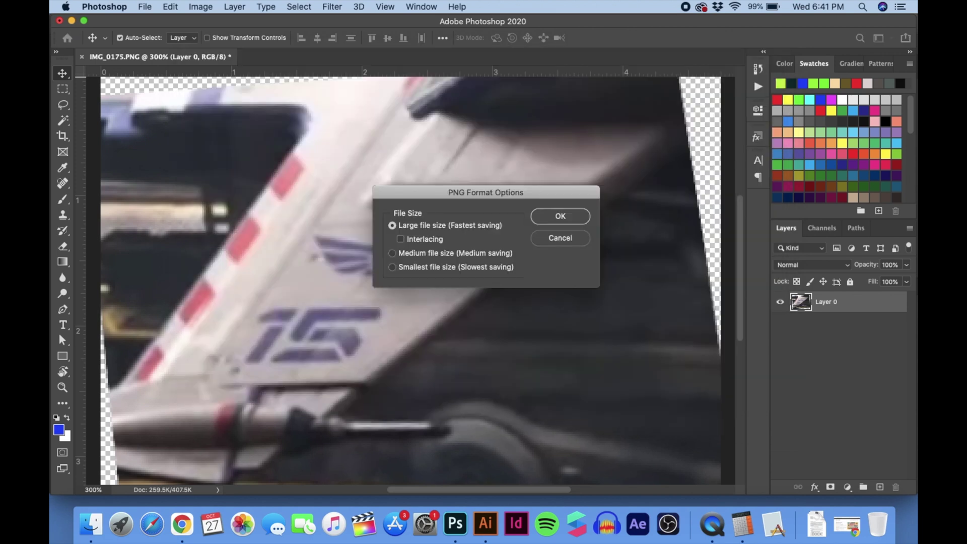
key("Return")
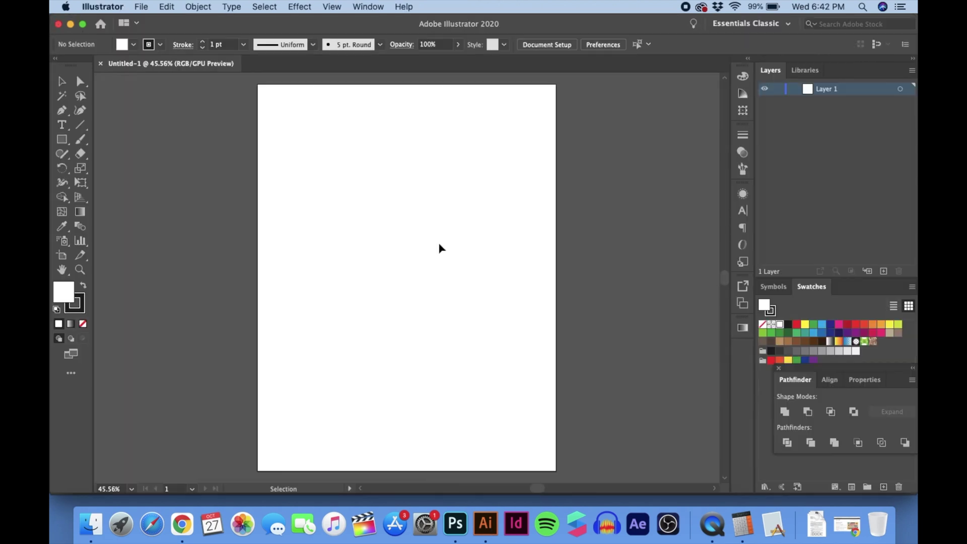
Step: In Illustrator, place IMG_0175_crop.png from the Buzz folder on the artboard and add a new layer above it
key("super+shift+p")
left_click(484, 78)
key("Escape")
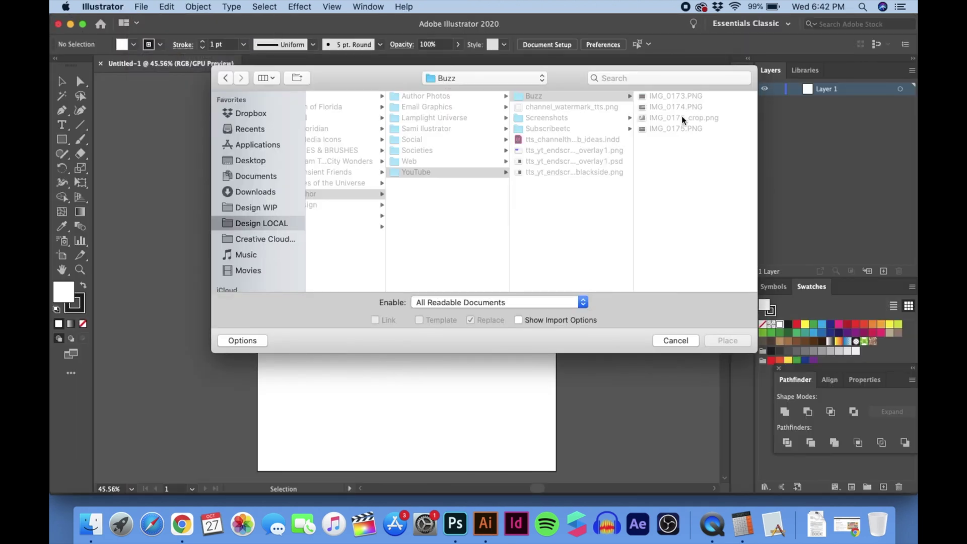
key("Escape")
left_click(314, 163)
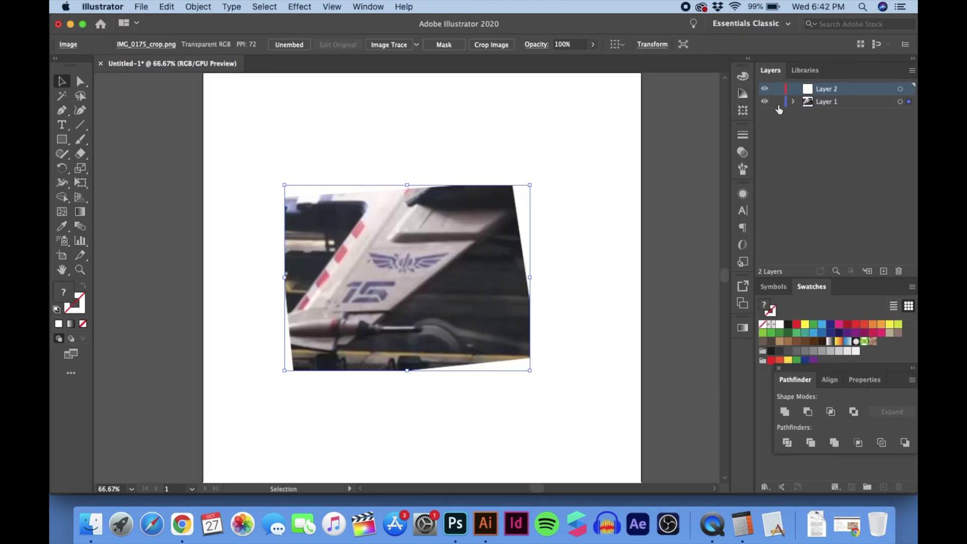
Step: Lock the image layer and trace the left wing's top feather with the Pen tool, using a white stroke and no fill
key("super+equal")
key("super+equal")
key("super+equal")
key("super+equal")
key("super+equal")
key("p")
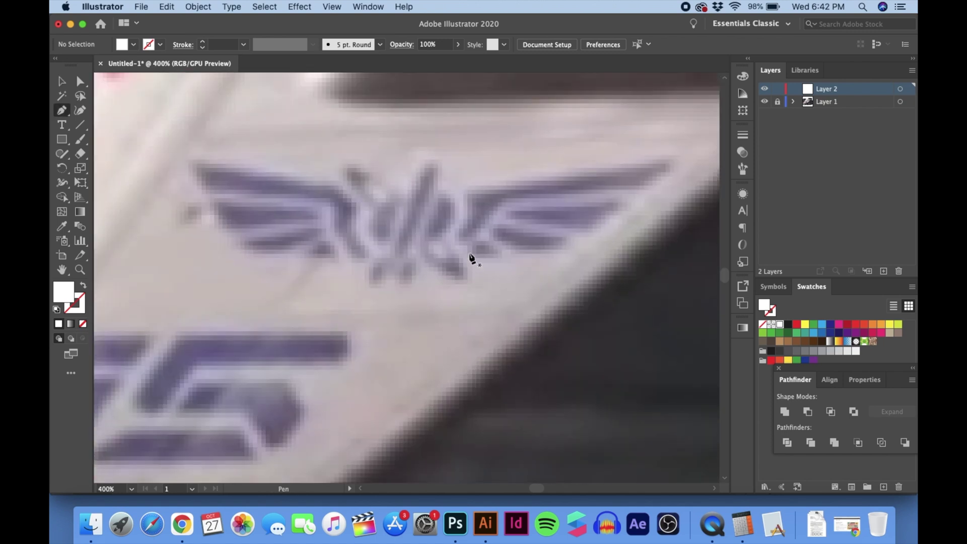
key("super+minus")
key("super+minus")
key("super+equal")
key("super+equal")
key("super+z")
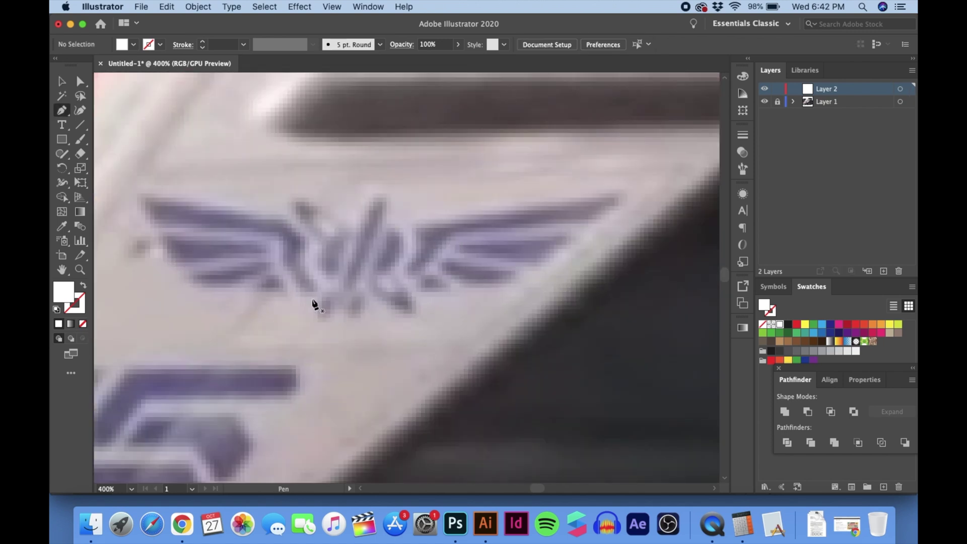
left_click_drag(303, 264, 302, 239)
mouse_move(154, 199)
left_mouse_down()
mouse_move(158, 228)
mouse_move(281, 237)
left_mouse_up()
key("shift+x")
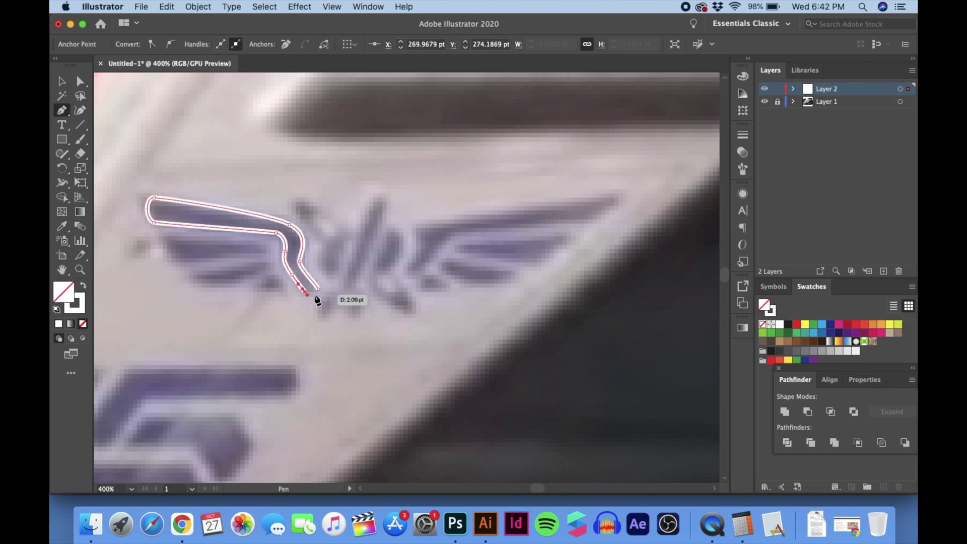
key("super+shift+a")
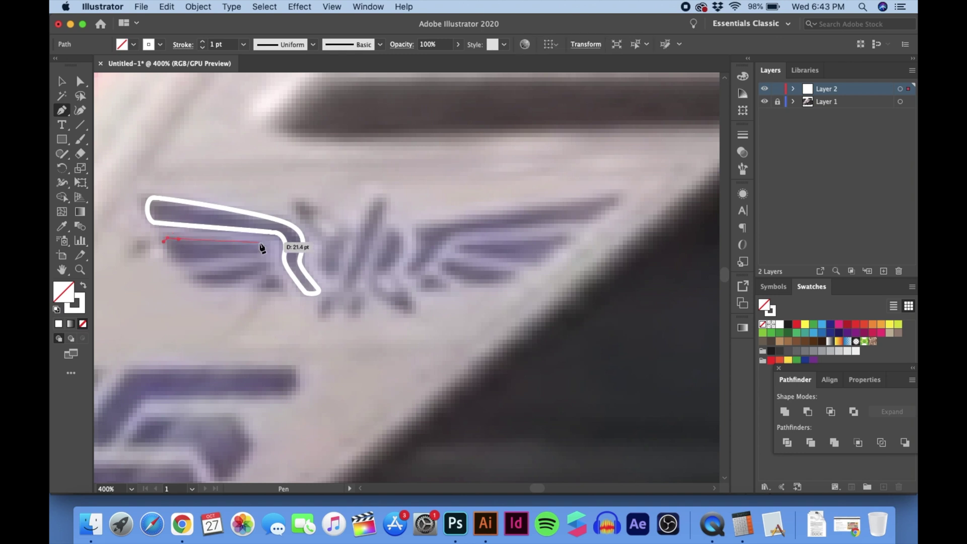
Step: Trace the left wing's two lower feathers and its small triangular piece with the Pen tool
left_click(260, 244)
left_click(168, 242)
key("super+shift+a")
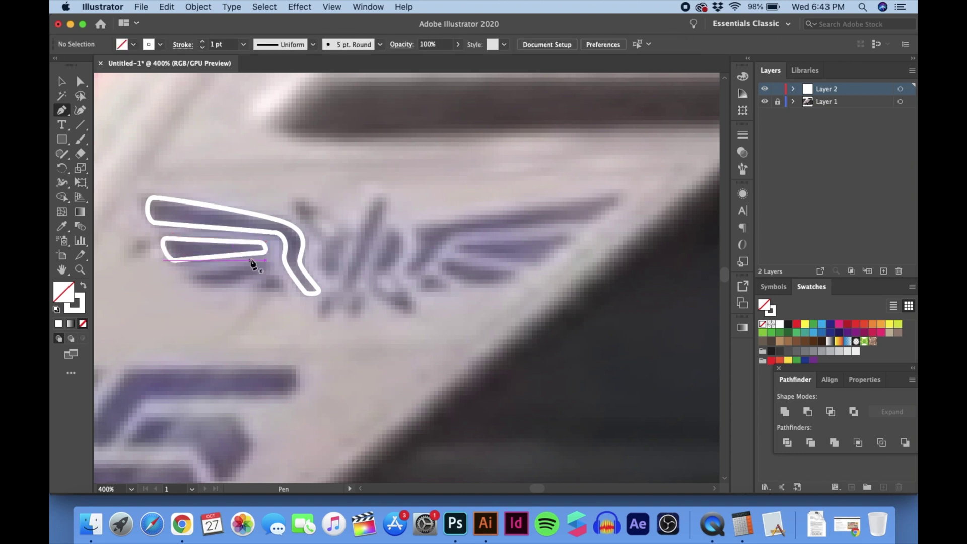
left_click(189, 277)
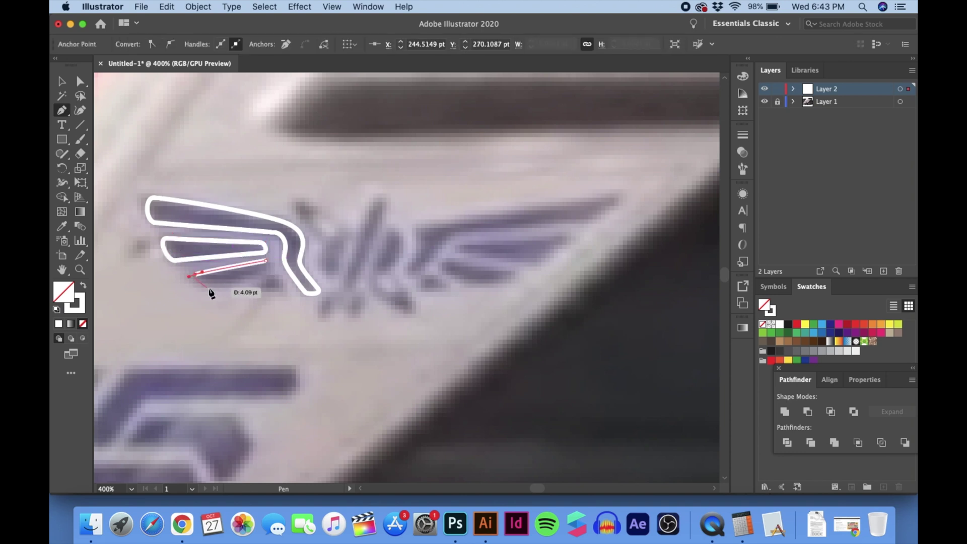
left_click(265, 263)
key("super+shift+a")
key("super+minus")
key("super+minus")
left_click_drag(322, 272, 310, 276)
key("super+z")
scroll(379, 271, "down", 3)
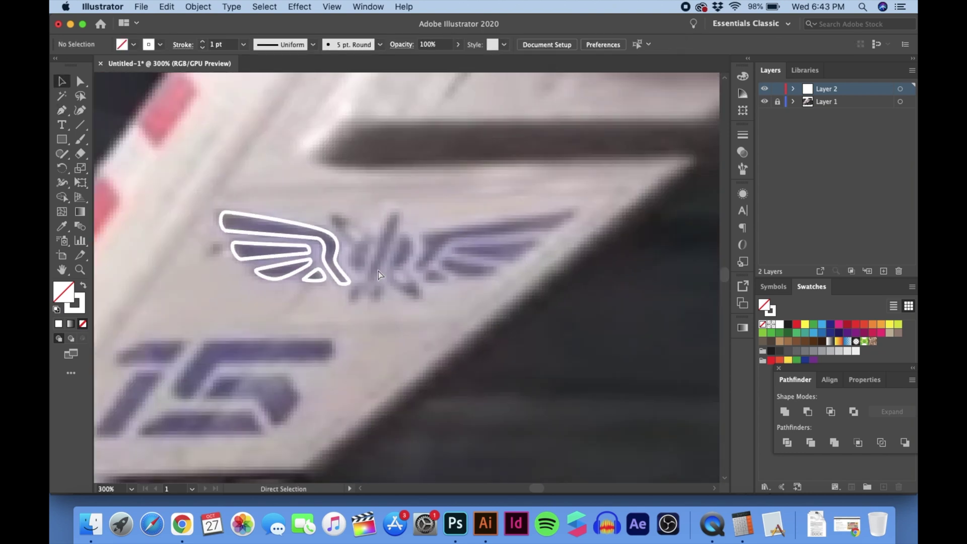
Step: Save the document as buzz_logo in Adobe Illustrator format in the Buzz folder
key("super+minus")
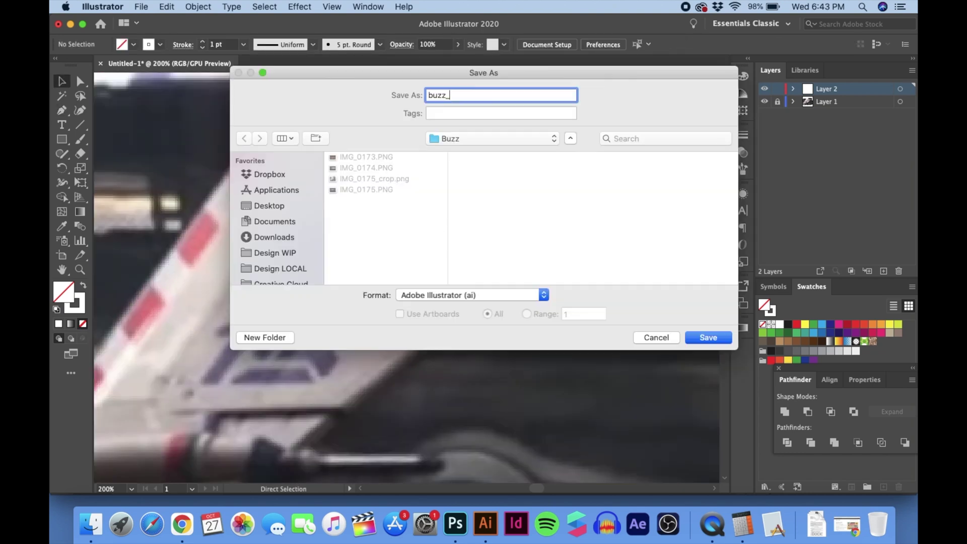
type("logo")
key("Return")
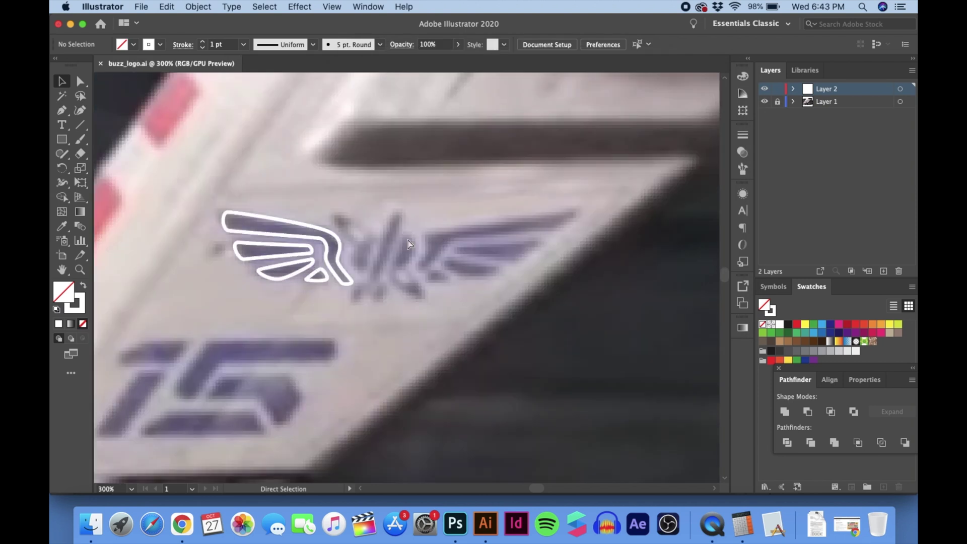
Step: Trace the emblem's slanted rocket and its two pointed tail fins as one closed Pen path
key("super+plus")
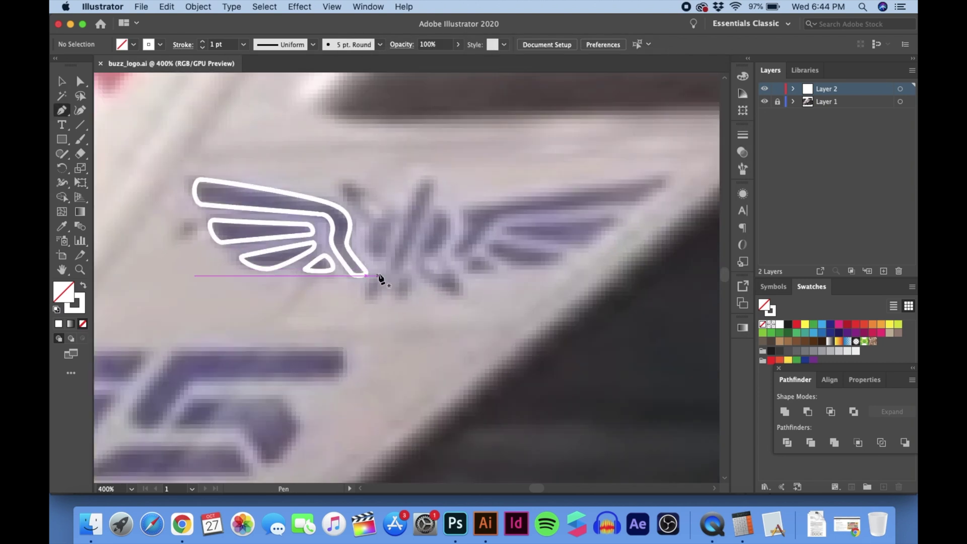
left_click_drag(381, 276, 416, 201)
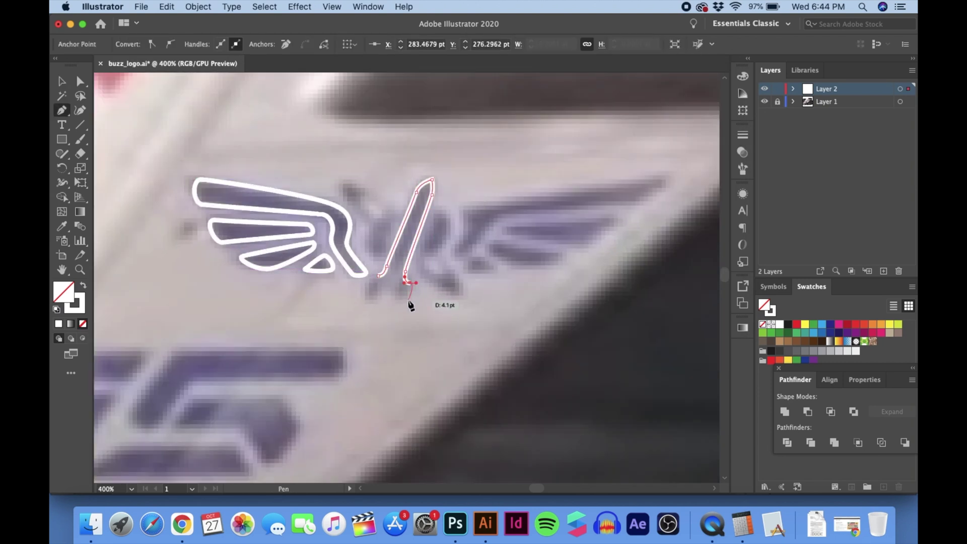
key("super+minus")
key("super+plus")
key("super+plus")
left_click(393, 313)
left_click(380, 295)
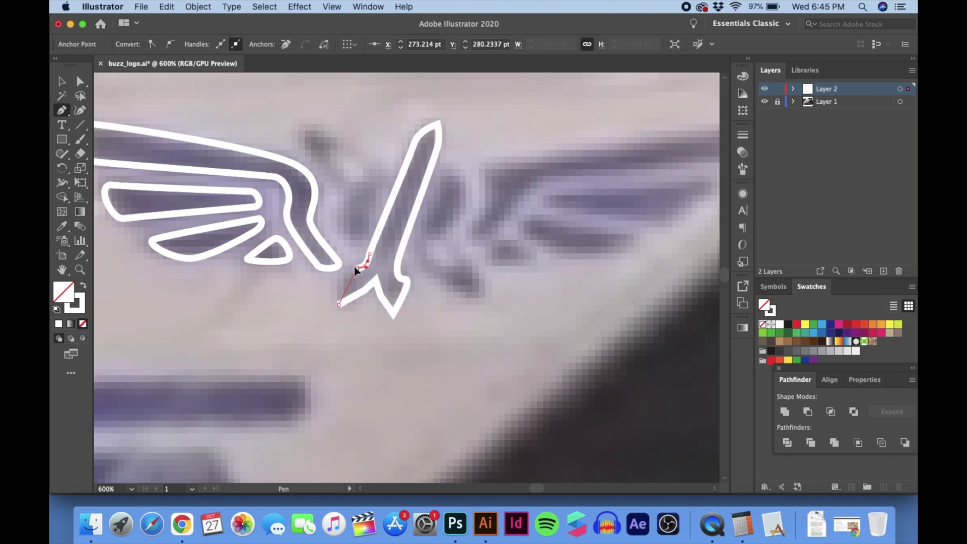
left_click(356, 268)
key("super+shift+a")
Step: Draw a planet ellipse over the rocket and a narrow ring ellipse rotated diagonally across it
key("super+minus")
key("super+minus")
key("v")
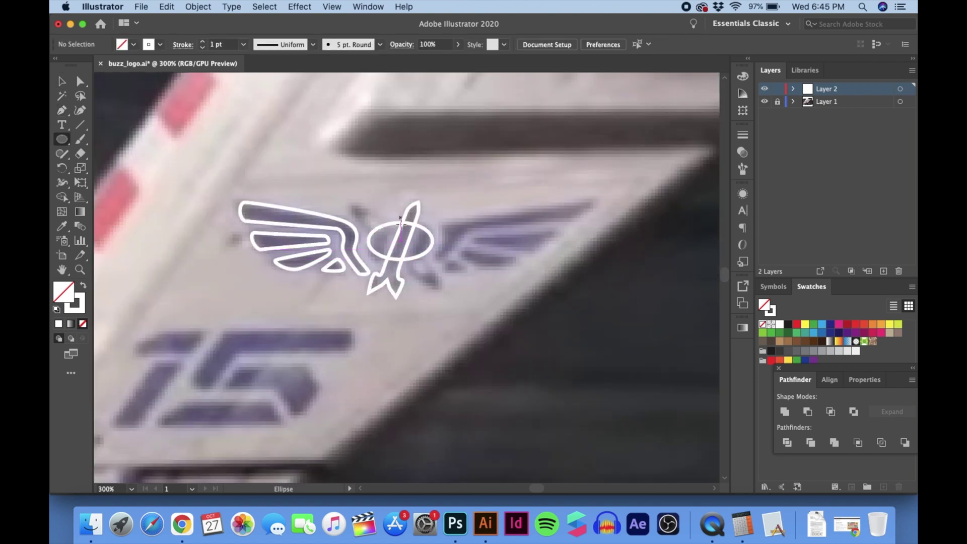
left_click_drag(467, 300, 414, 298)
key("r")
left_click_drag(446, 244, 438, 204)
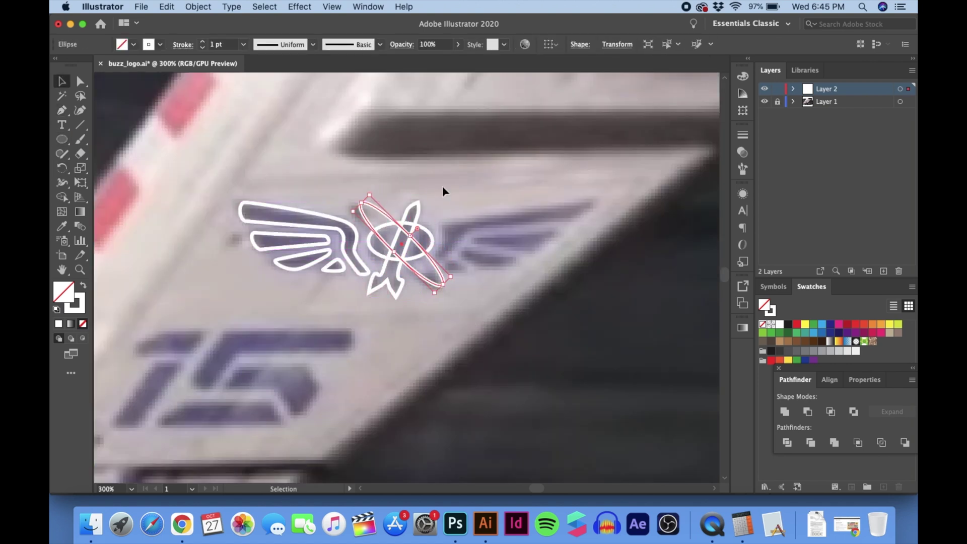
Step: Swap fill and stroke on the traced rocket and left wing shapes to make them solid white
left_click_drag(226, 187, 466, 312)
left_click(401, 284)
left_click(359, 264, "shift")
left_click(296, 253, "shift")
key("shift+x")
Step: Reflect a copy of the left wing and move it to the opposite side of the planet
left_click_drag(227, 189, 347, 282)
left_click(198, 7)
mouse_move(222, 21)
left_click(326, 67)
left_click(498, 455)
left_click_drag(355, 217, 545, 217)
Step: Move the emblem down onto the dark area of the photo and rotate the rocket upright
left_click_drag(298, 217, 427, 360)
left_click(437, 374)
key("r")
left_click_drag(476, 310, 451, 295)
key("v")
left_click(454, 352)
left_click_drag(437, 348, 437, 340)
Step: Adjust the rocket's tail points and swap fill and stroke on the planet and ring to make them solid white
key("a")
left_click_drag(446, 418, 447, 426)
left_click(490, 417)
key("v")
left_click(459, 343)
left_click(83, 287)
left_click(477, 409)
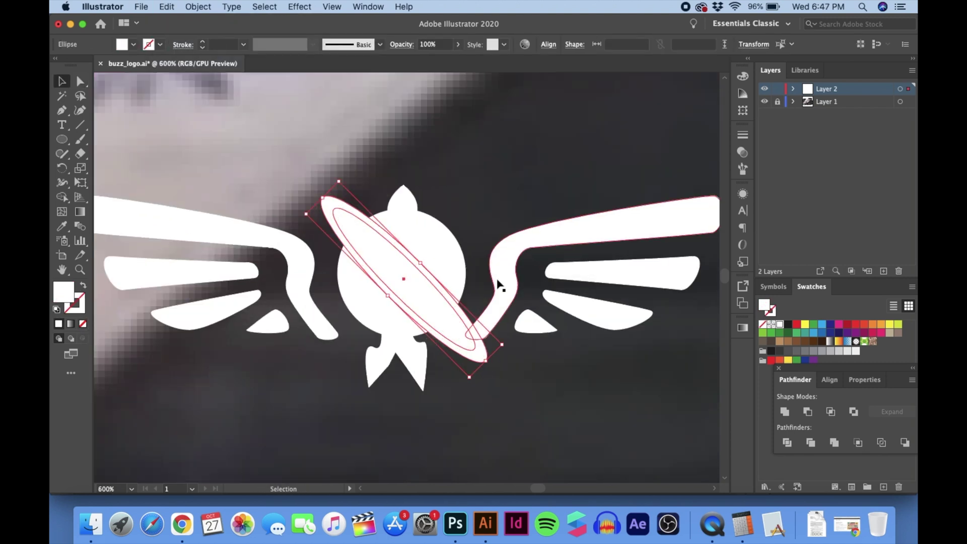
Step: Exclude the inner ellipse from the outer one to form the ring, and align the ring with the planet's centre
left_click(852, 412)
left_click(458, 298, "shift")
left_click(653, 44)
Step: Delete the traced rocket and draw a narrow vertical rectangle through the planet as its new body
key("super+minus")
key("super+minus")
left_click(472, 298)
key("Delete")
key("m")
left_click_drag(467, 293, 480, 388)
key("v")
left_click(475, 307)
key("super+equal")
Step: Draw a circle as wide as the rocket body and position it over the body's upper end
key("l")
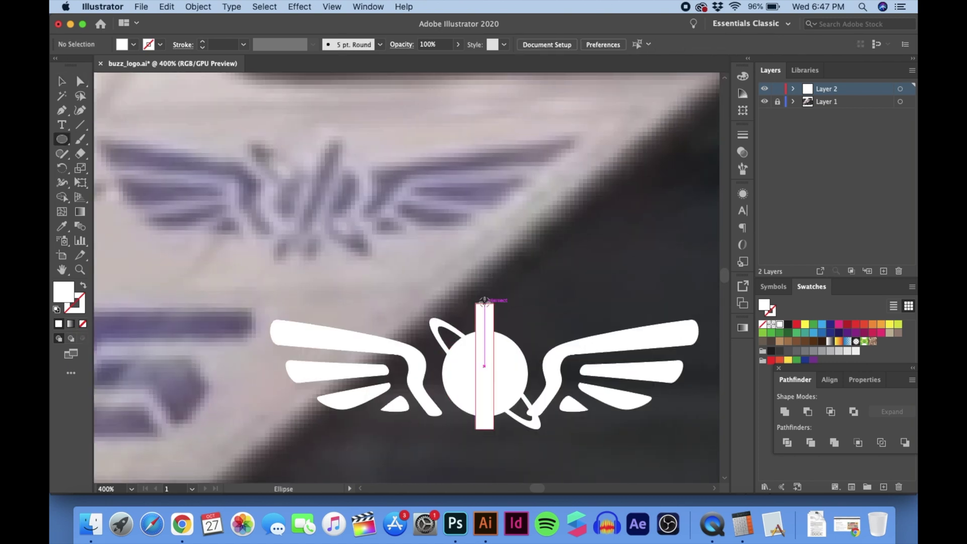
left_click_drag(486, 301, 493, 309)
key("v")
key("super+equal")
key("super+equal")
key("super+equal")
key("super+equal")
left_click_drag(366, 248, 397, 226)
Step: Convert the circle's top anchor to a corner point to shape a pointed nose for the rocket
key("a")
left_click(154, 44)
key("v")
left_click(365, 317, "shift")
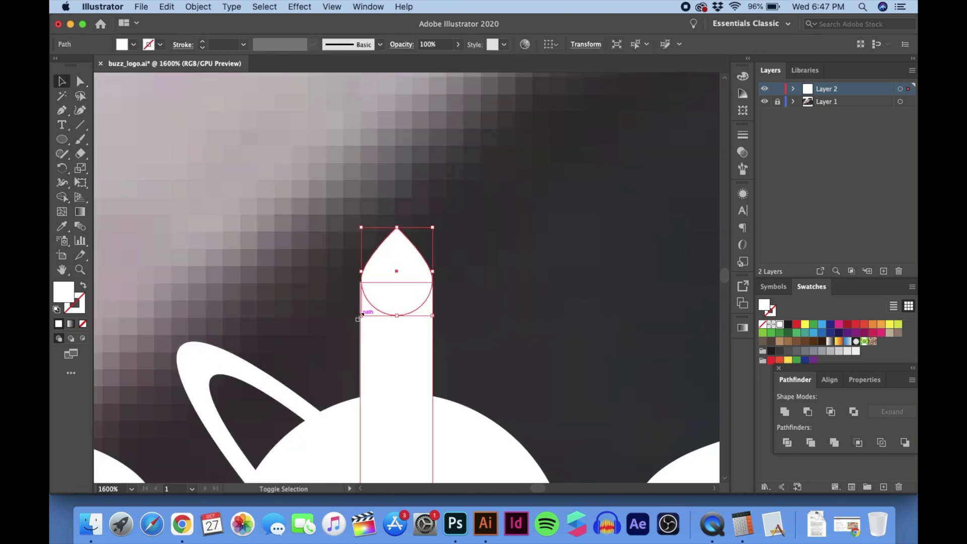
key("super+minus")
key("super+minus")
key("super+minus")
key("super+minus")
left_click(406, 287)
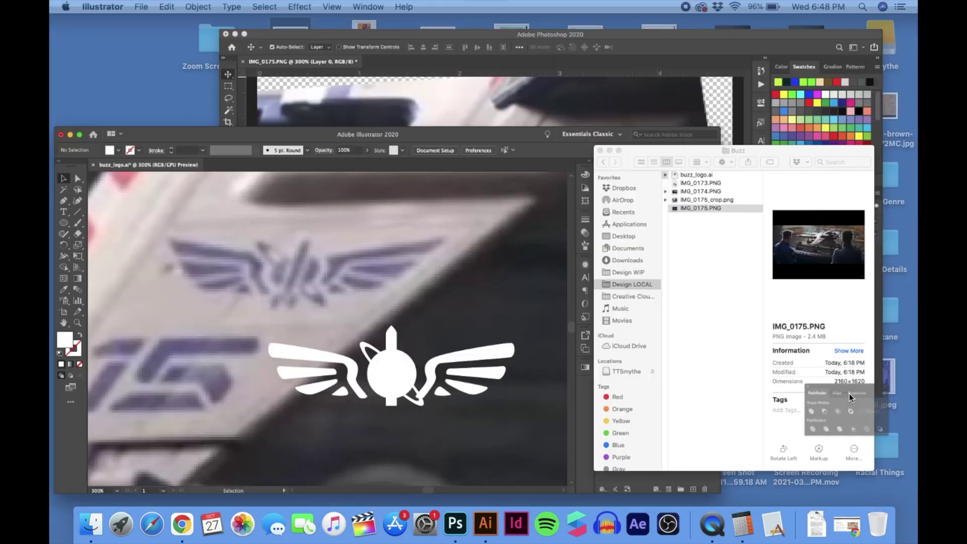
Step: Check the IMG_0175.PNG reference and draw one pointed tail fin at the rocket's base with the Pen tool
key("space")
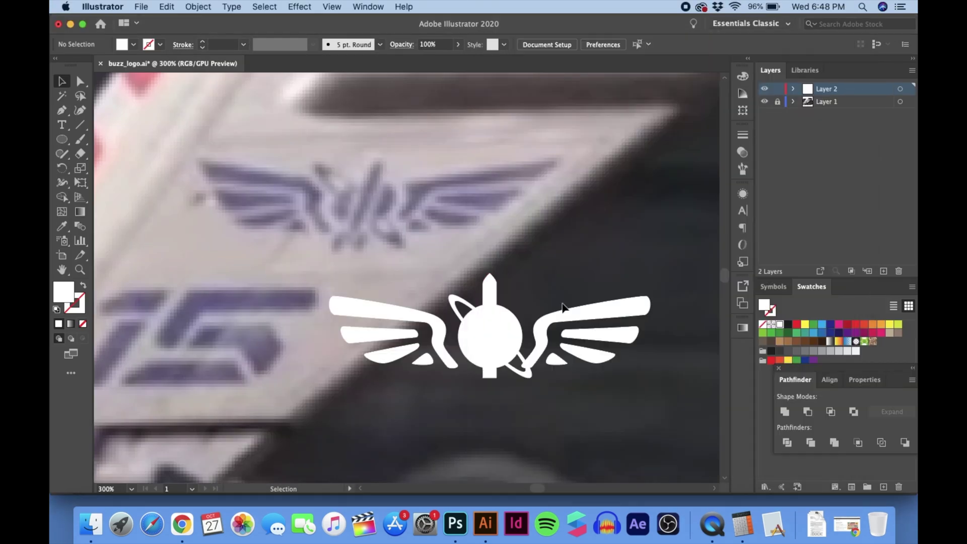
key("super+equal")
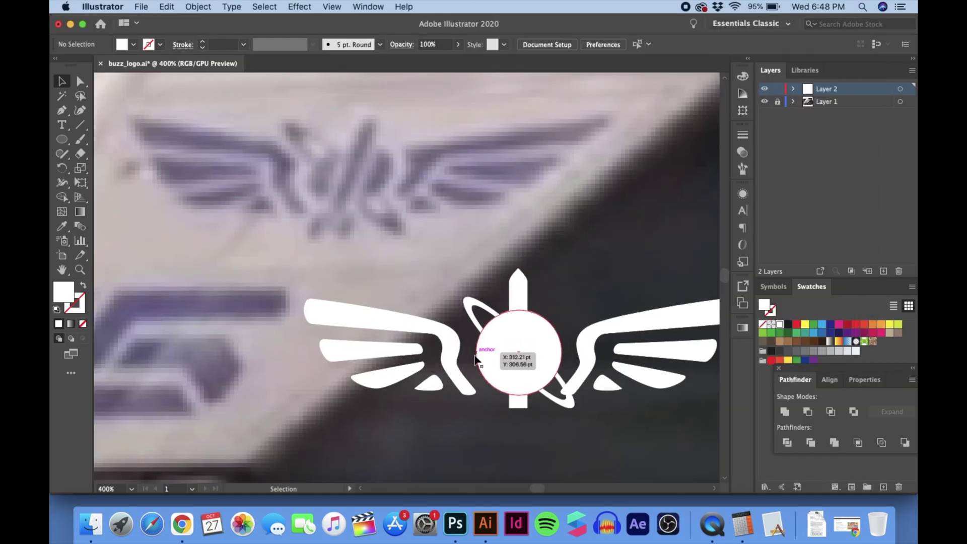
left_click(517, 237)
left_click(518, 390)
left_click(500, 430)
left_click(519, 412)
key("v")
left_click_drag(517, 390, 526, 369)
Step: Reflect a copy of the tail fin onto the rocket's other side and send the fins to the back
left_click(198, 7)
left_click(384, 68)
key("super+equal")
key("super+equal")
key("super+equal")
scroll(418, 418, "down", 2)
left_click_drag(378, 412, 431, 413)
left_click(373, 410, "shift")
left_click(588, 44)
key("super+shift+bracketleft")
Step: Colour the emblem dark blue and outline the rocket and ring in white, with a 2 pt outside-aligned stroke on the ring
left_click(503, 269)
key("super+minus")
key("super+minus")
key("super+minus")
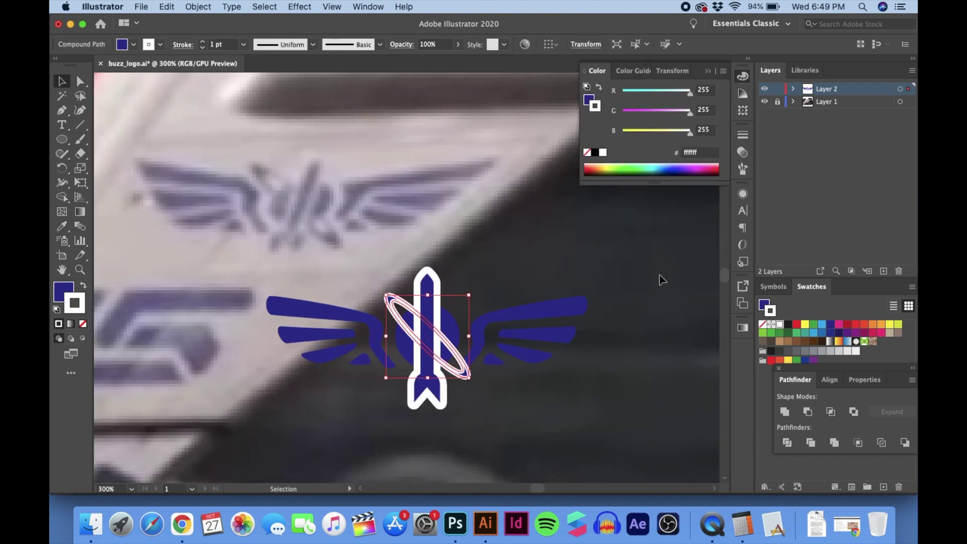
left_click(635, 150)
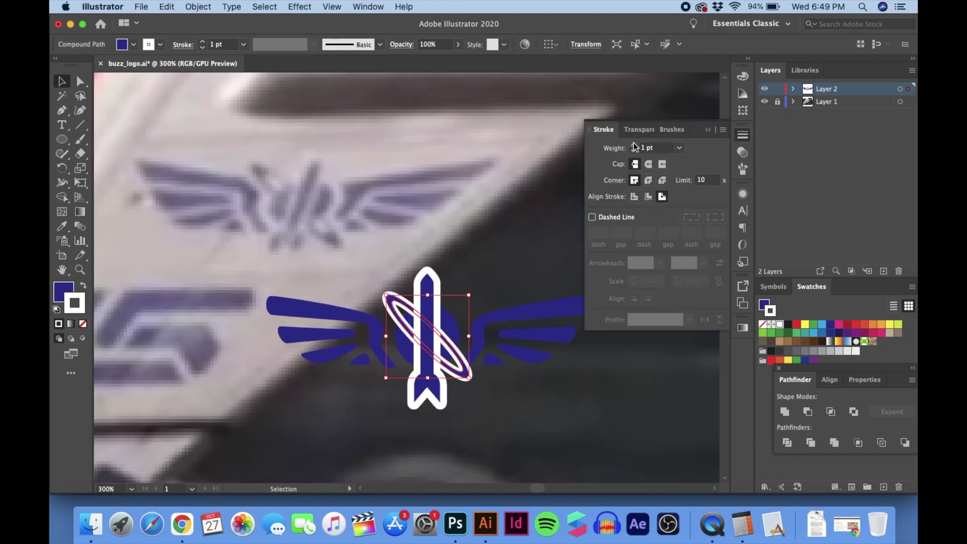
scroll(474, 381, "up", 2)
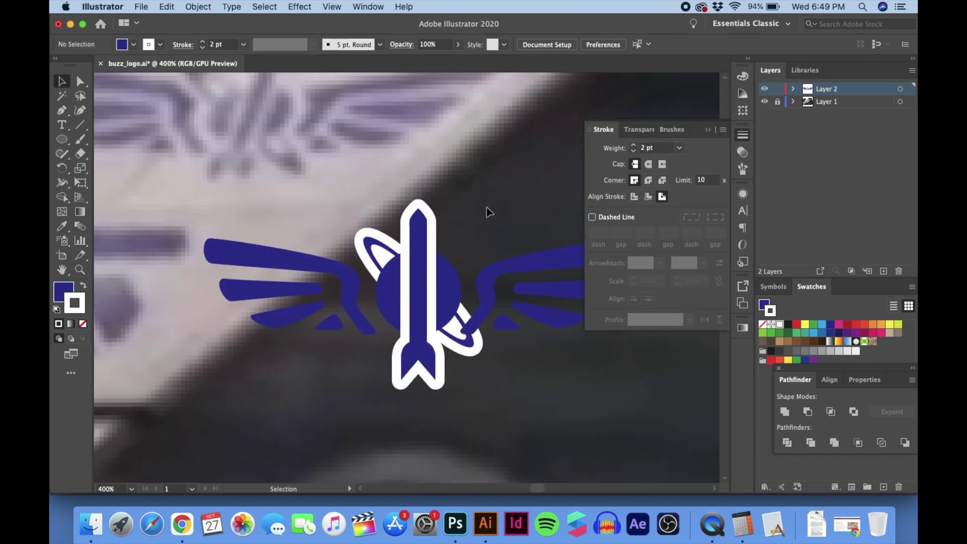
Step: Put a white rectangle behind the emblem and duplicate the emblem with its background just below the original
left_click(530, 319)
scroll(450, 281, "right", 3)
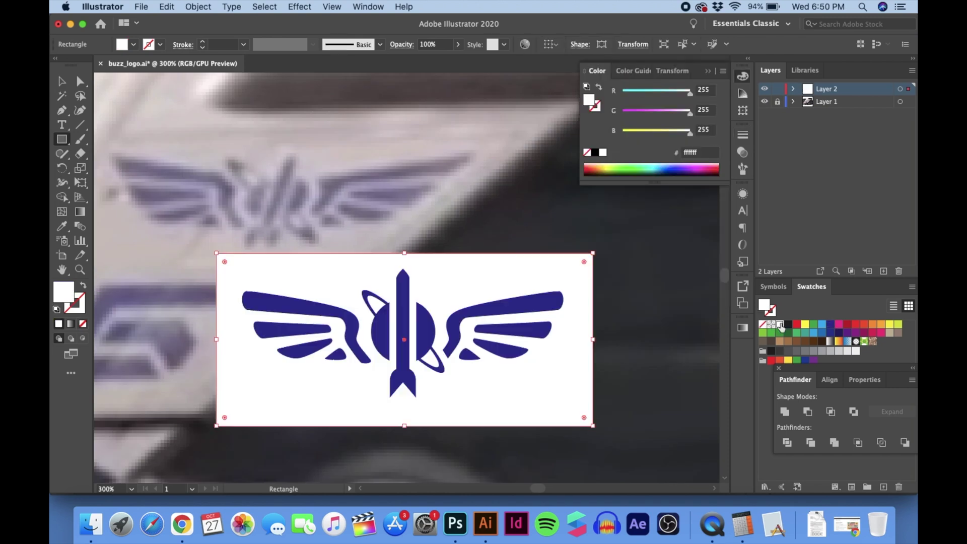
left_click(434, 390)
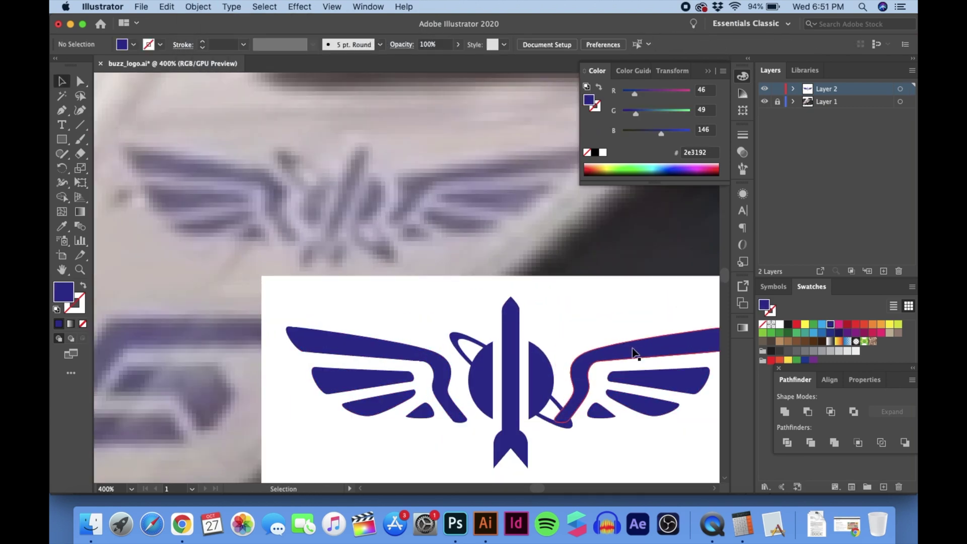
left_click_drag(411, 292, 563, 227)
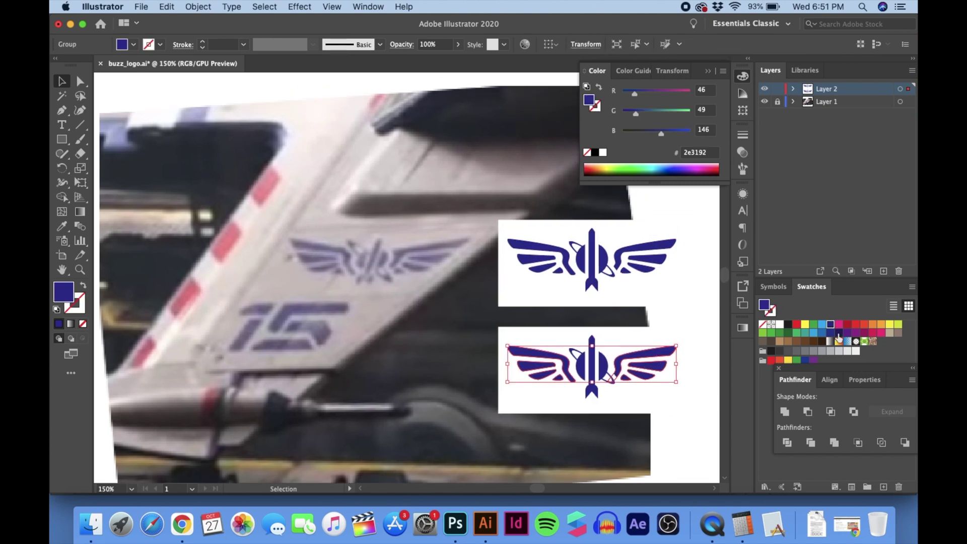
Step: Convert the duplicated emblem with a black-and-white Image Trace into a dark blue shape without background and move it off the photo
left_click(198, 7)
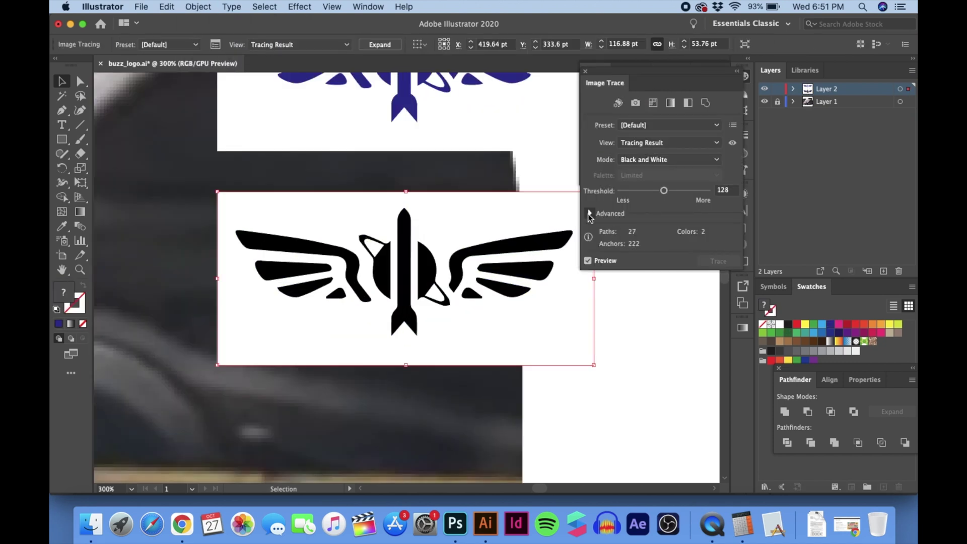
left_click(589, 214)
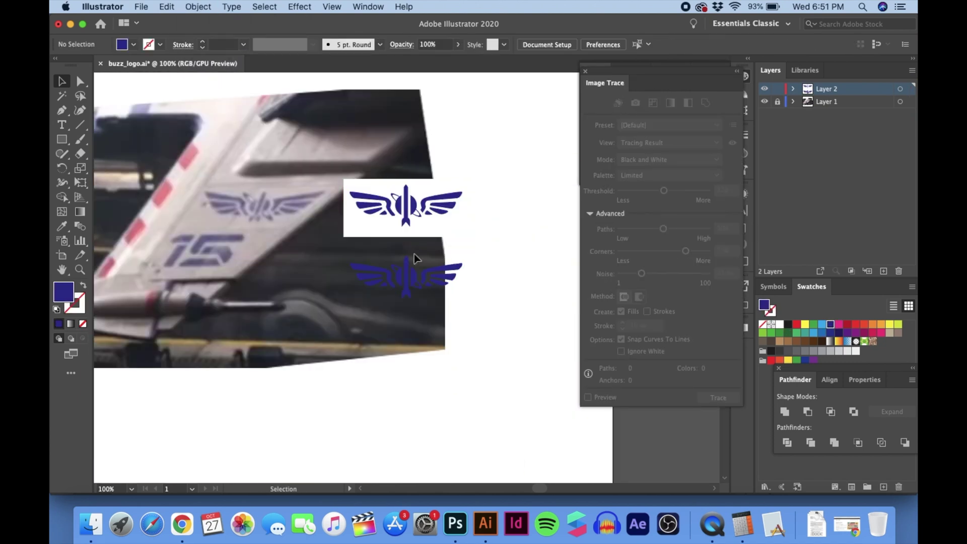
left_click_drag(414, 254, 517, 290)
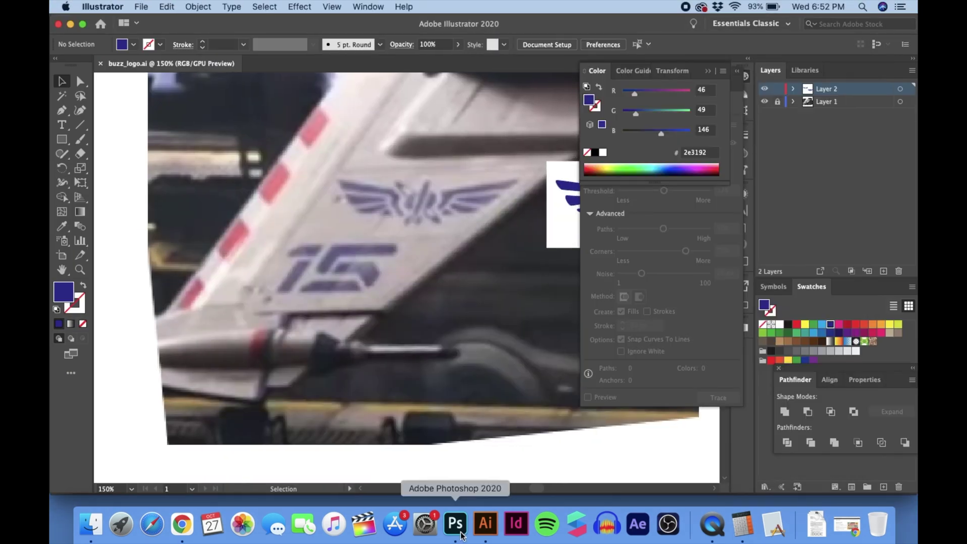
Step: Switch to Photoshop and perspective-crop the IMG_0175.PNG photo tightly around the slanted number 15
left_click(455, 524)
left_click(62, 137)
right_click(62, 136)
left_click(105, 149)
key("super+plus")
key("super+plus")
left_click_drag(265, 297, 526, 225)
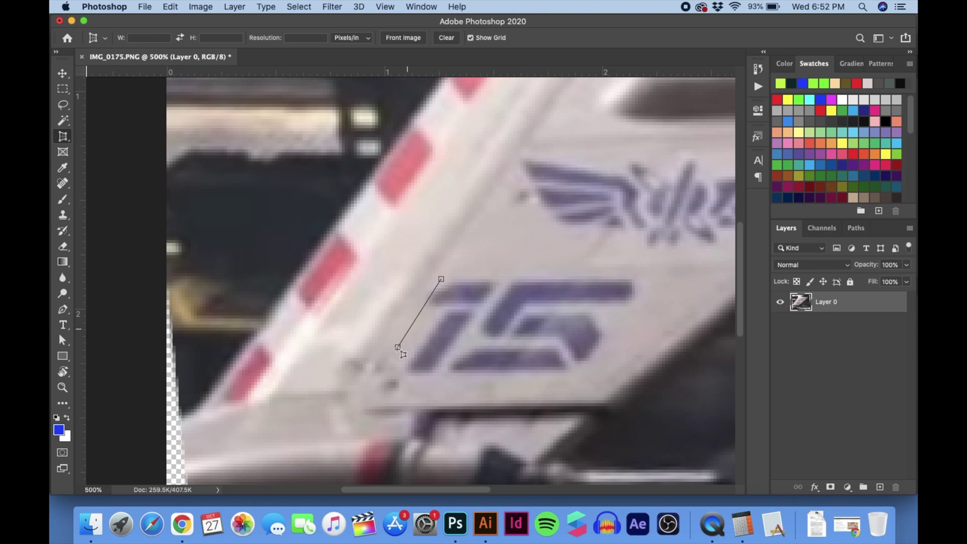
left_click(381, 369)
left_click(601, 372)
left_click(668, 275)
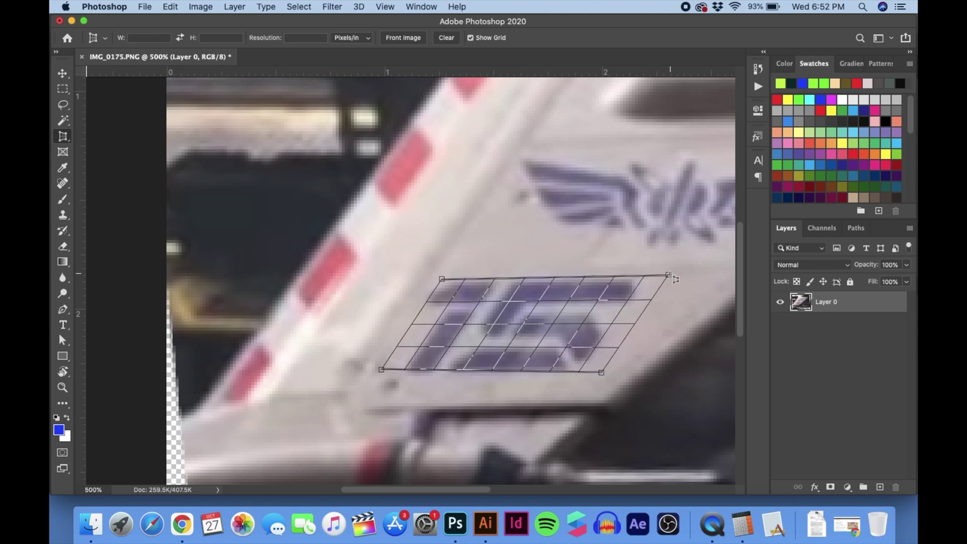
key("Return")
Step: Squeeze the cropped 15 image horizontally to about two thirds of its width with Free Transform
key("super+minus")
key("super+minus")
left_click(201, 7)
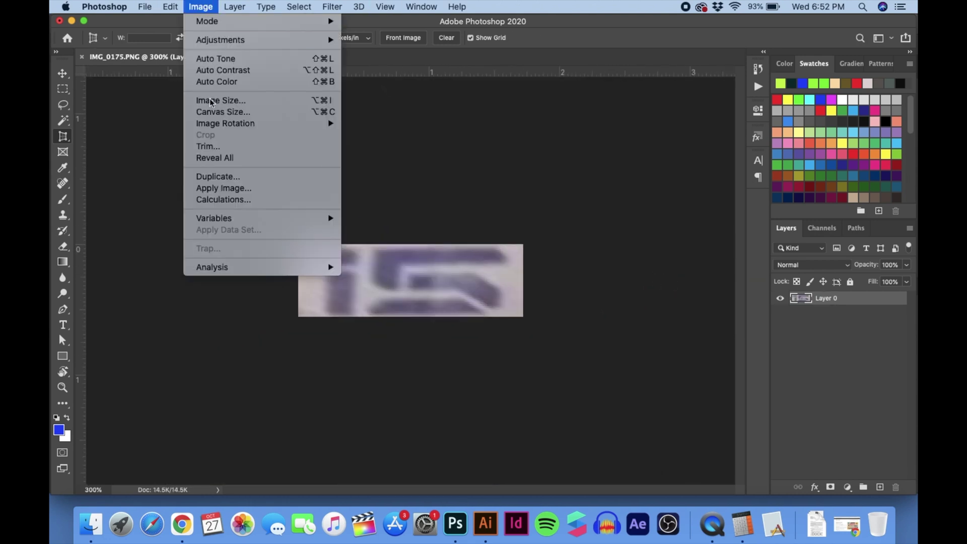
key("super+t")
left_click_drag(522, 281, 441, 280)
key("ctrl+Up")
key("ctrl+Up")
key("ctrl+Up")
key("ctrl+Up")
key("Return")
Step: Save the straightened number image as a separate file named IMG_0175_15.png
left_click(141, 6)
left_click(153, 138)
key("Right")
type("_")
key("Return")
Step: Switch to Illustrator, position the placed IMG_0175_15.png below the photo's number on Layer 1, lock that layer and activate Layer 2
left_click(486, 524)
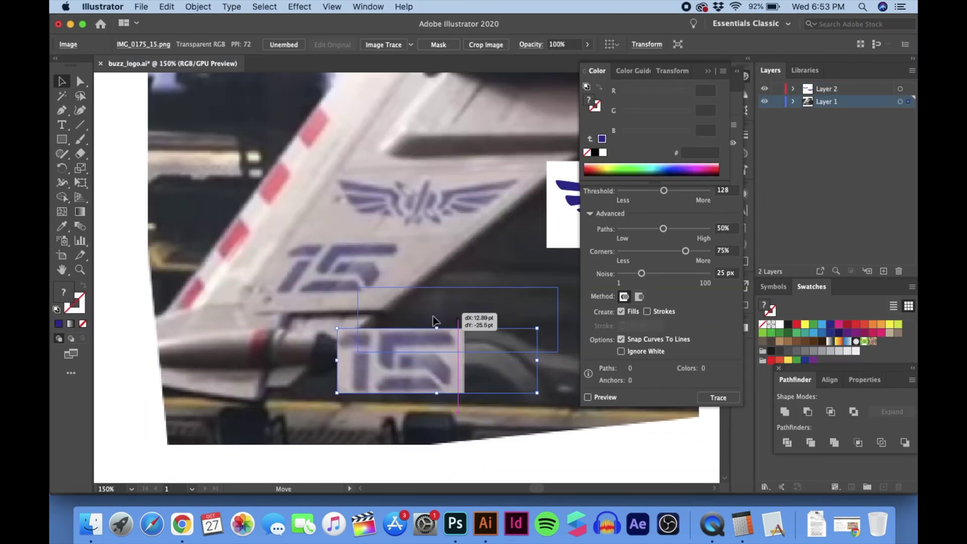
left_click(776, 102)
left_click(820, 91)
Step: Trace the numeral 1 with a dark blue upright rectangle and a separate top bar with a bevelled upper-left corner
key("super+plus")
key("super+plus")
key("super+plus")
scroll(424, 273, "down", 3)
key("p")
key("super+minus")
key("m")
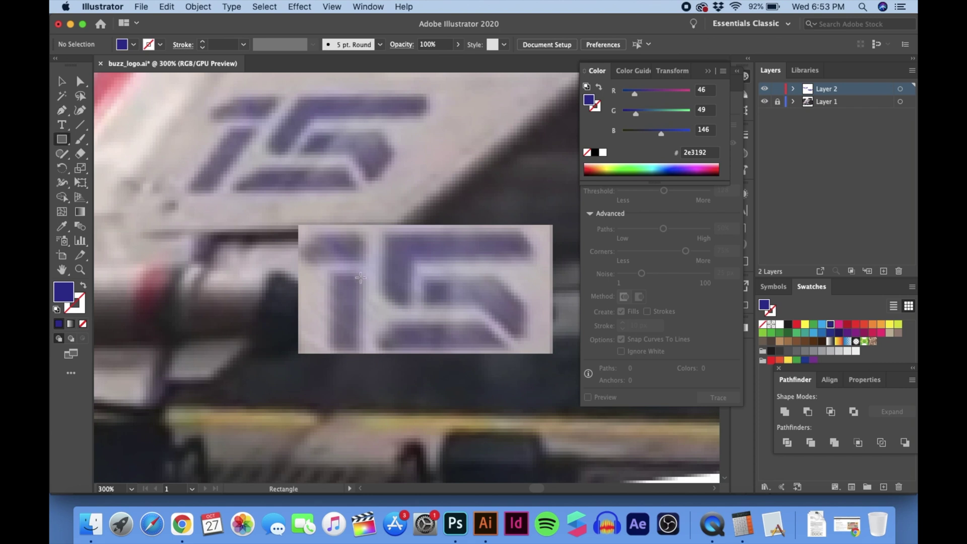
key("super+minus")
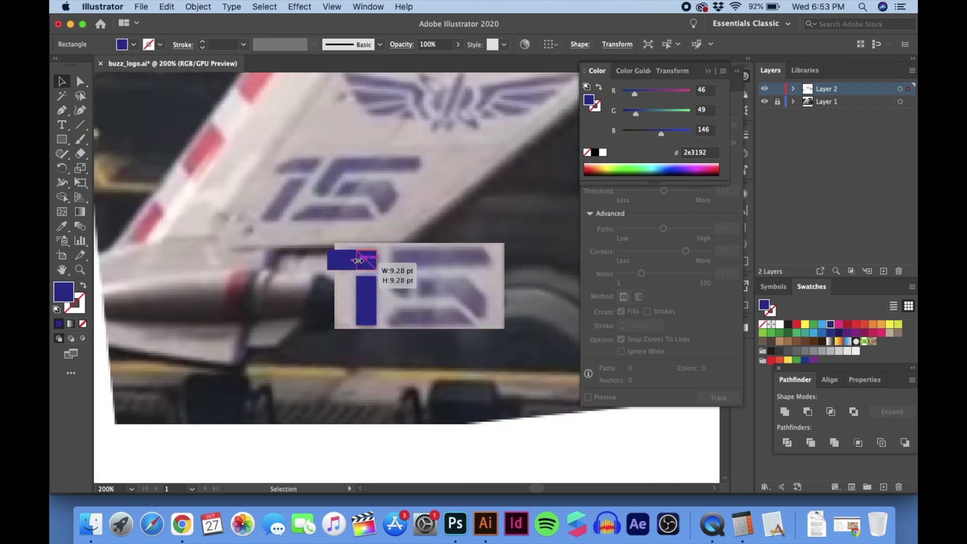
left_click_drag(351, 260, 356, 274)
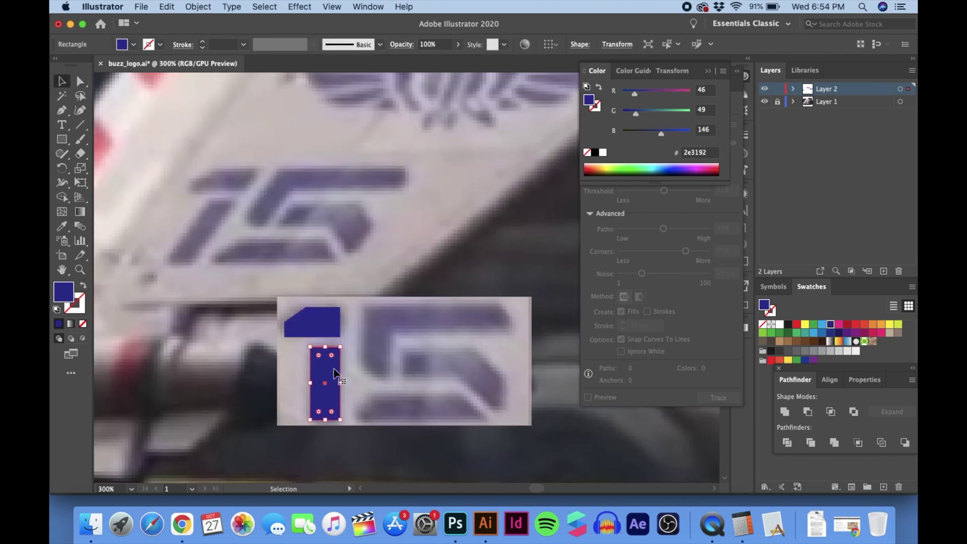
Step: Build the 5's top bar, upright, middle bar and bottom bar from dark blue rectangles, bevelling their outer corners to match the reference
left_click_drag(382, 339, 368, 324)
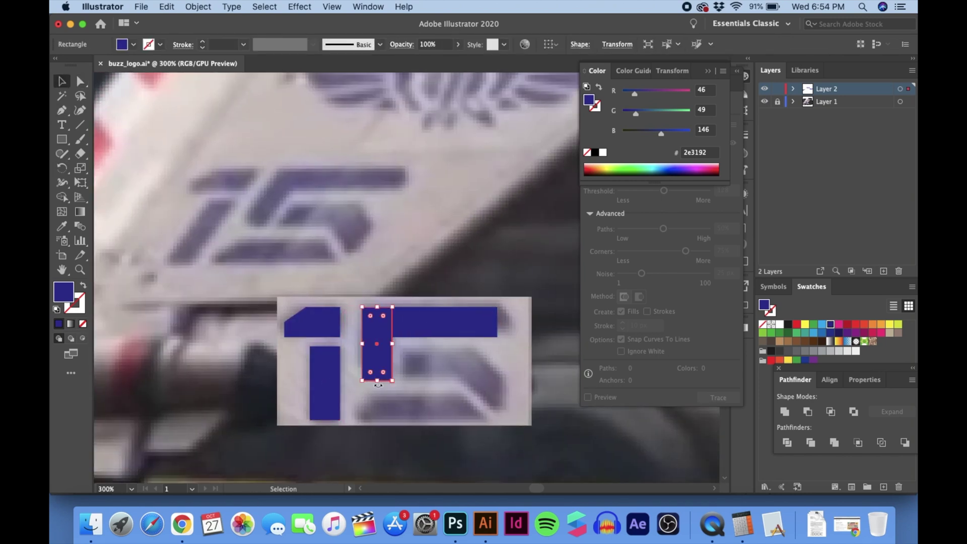
left_click_drag(366, 378, 403, 361)
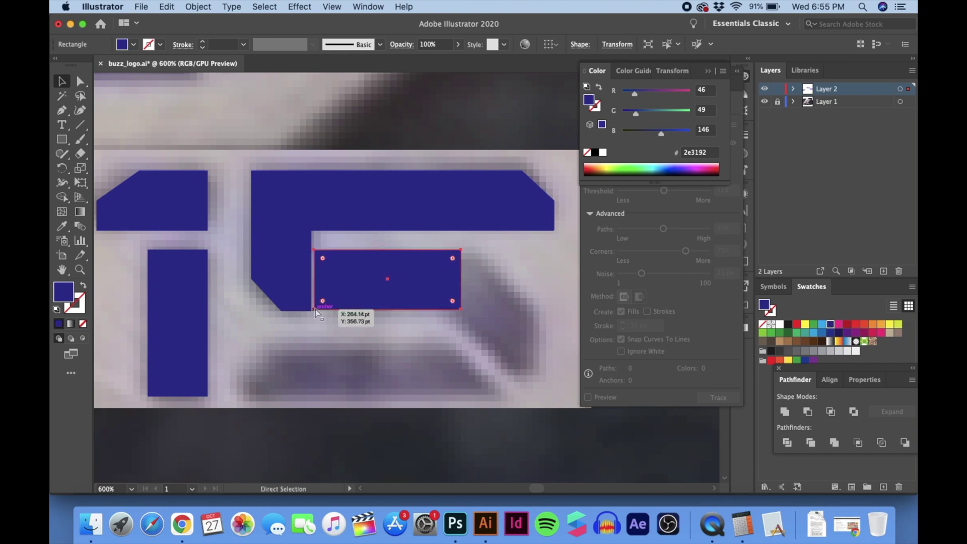
left_click_drag(315, 309, 427, 300)
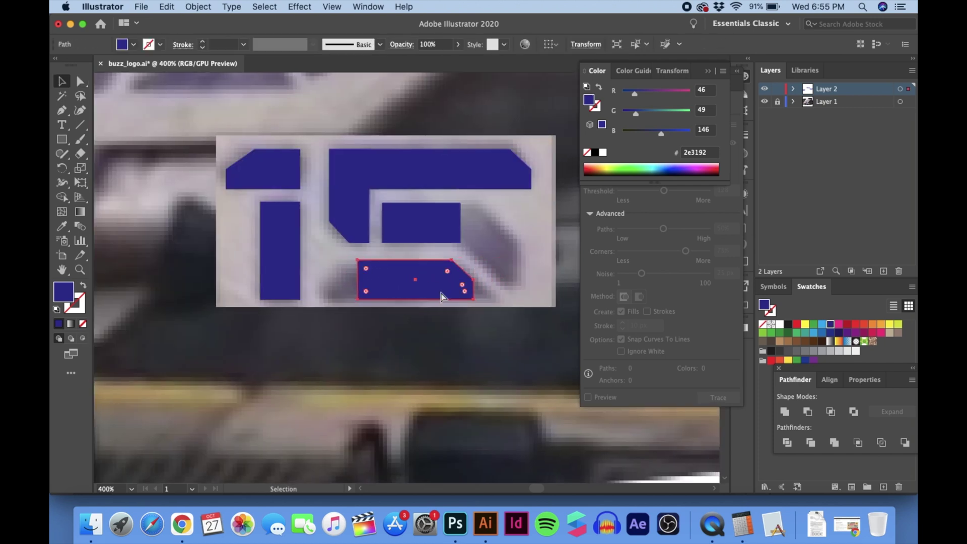
left_click_drag(462, 297, 488, 302)
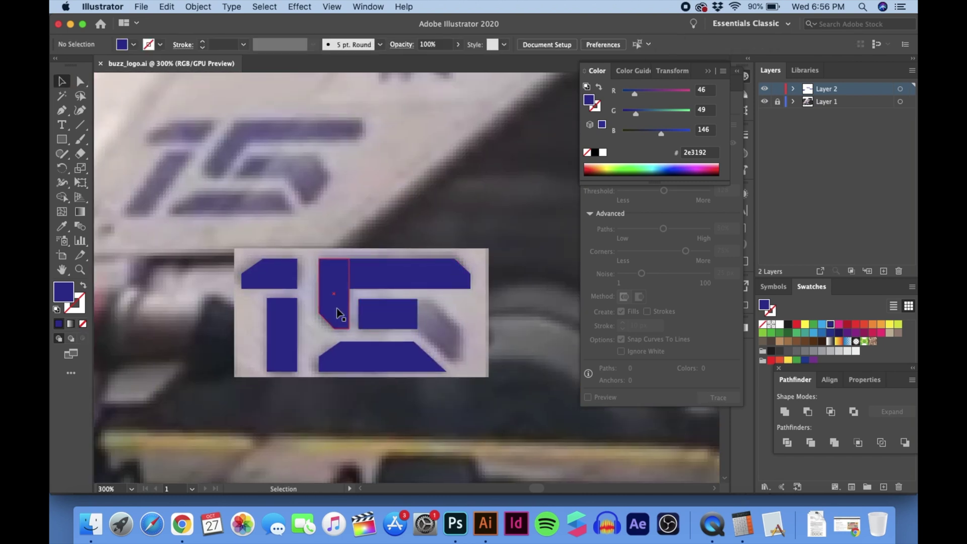
Step: Form the 5's diagonal lower-right segment from a tilted copy of its upright and adjust its end points to the reference
left_click_drag(339, 313, 399, 226)
key("o")
key("Return")
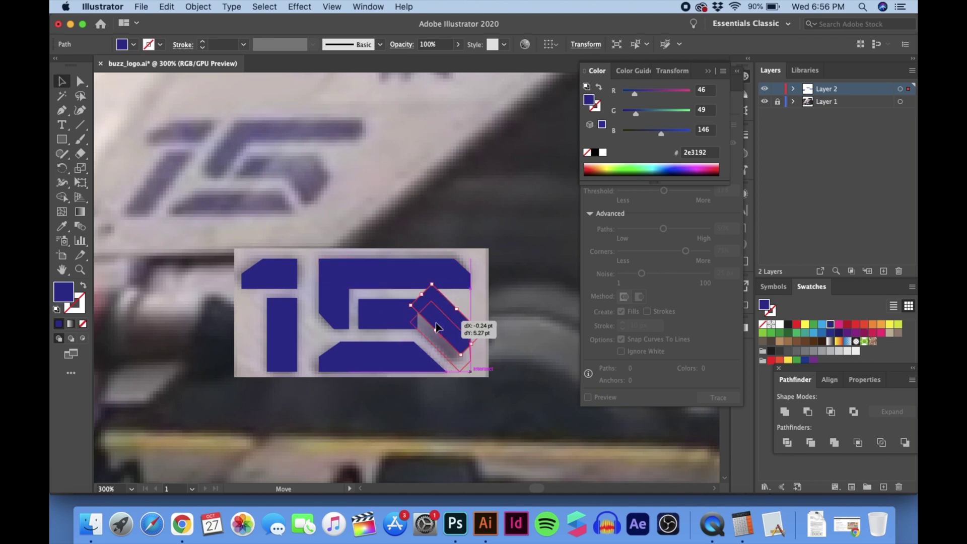
left_click_drag(436, 328, 435, 330)
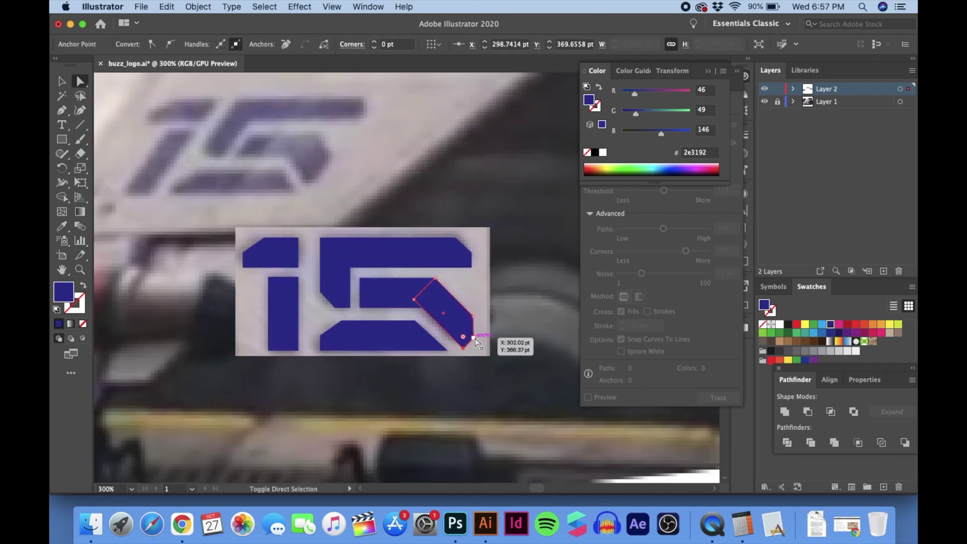
left_click_drag(476, 338, 484, 316)
left_click(485, 316)
Step: Examine the traced 15 against the reference number at several zoom levels
key("super+minus")
key("super+minus")
key("super+plus")
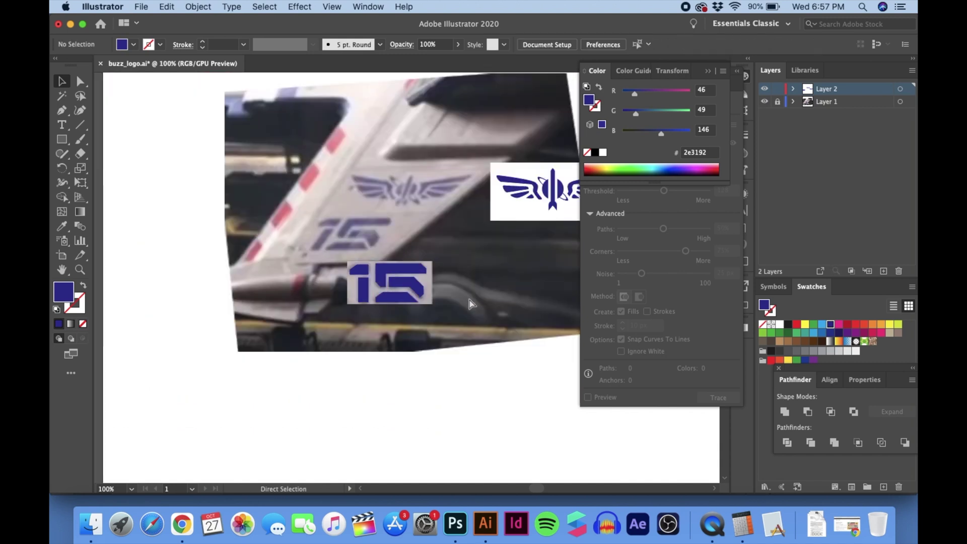
key("super+plus")
key("super+minus")
key("super+minus")
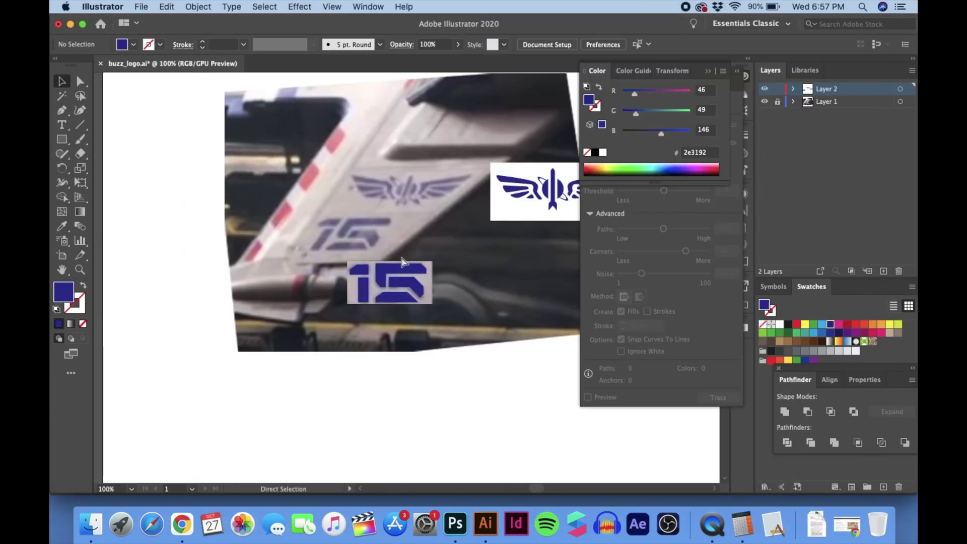
key("super+plus")
key("super+plus")
key("super+minus")
key("super+minus")
key("super+plus")
key("super+plus")
key("super+plus")
key("super+plus")
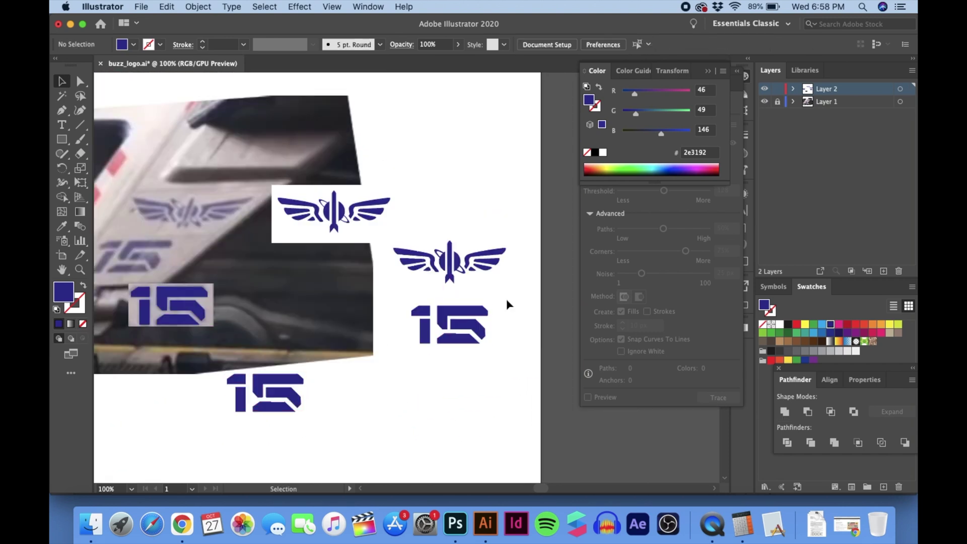
Step: Stack a copy of the emblem above a copy of the 15 beside the photo, both at the same width
scroll(505, 298, "left", 2)
left_click(472, 274)
left_click(493, 223)
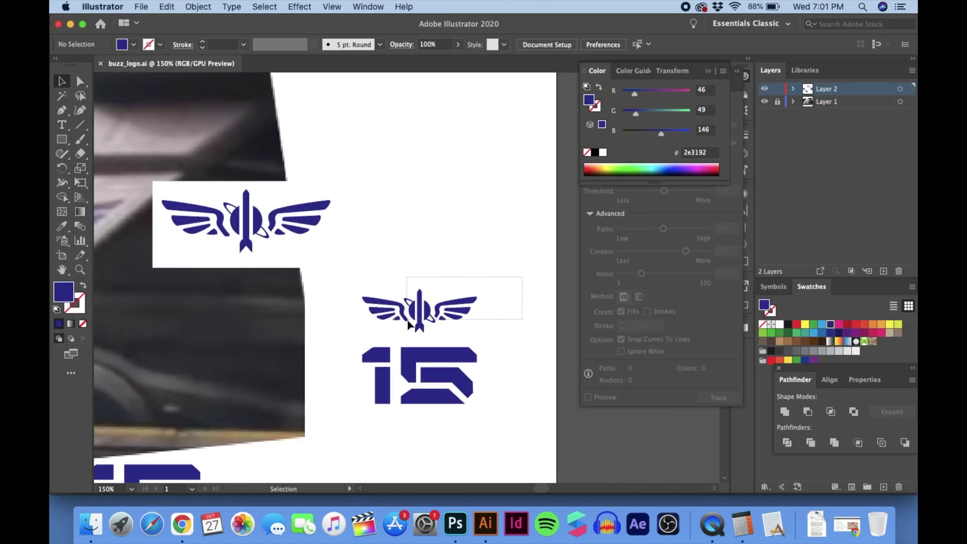
Step: Duplicate the stacked emblem and 15 directly below the originals on the blank artboard area
left_click_drag(407, 319, 353, 430)
scroll(421, 386, "down", 3)
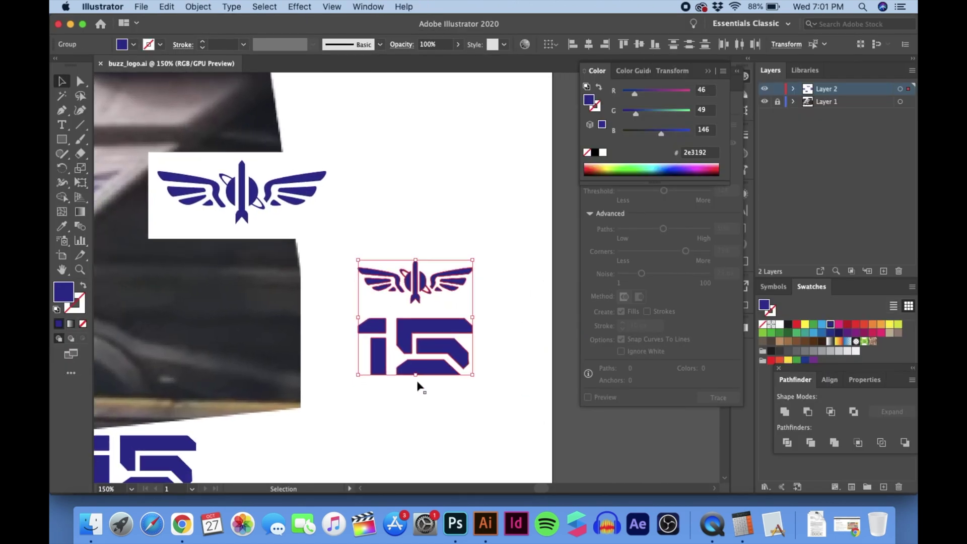
left_click_drag(451, 266, 451, 315)
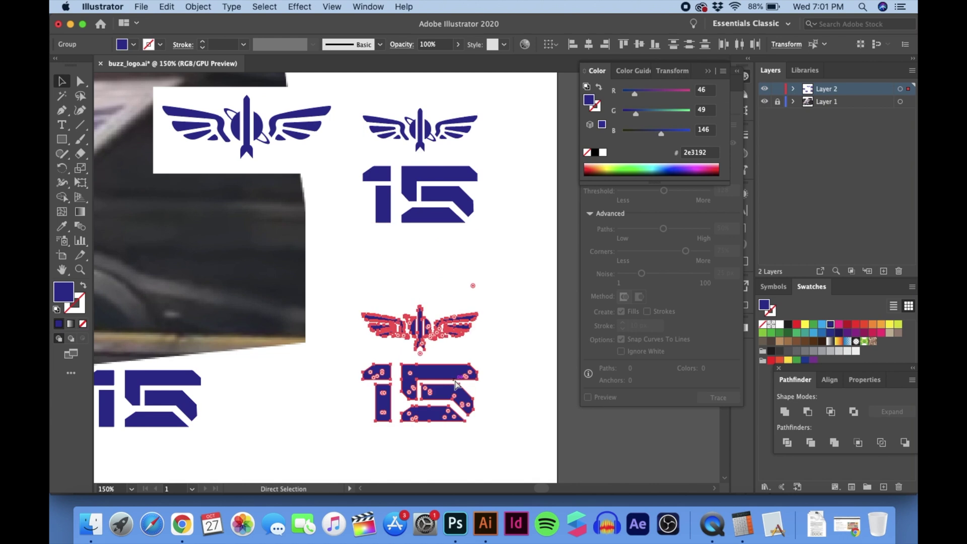
key("super+equal")
Step: Try an opacity mask on the ungrouped emblem and 15 with clipping off, and release it
left_click(739, 74)
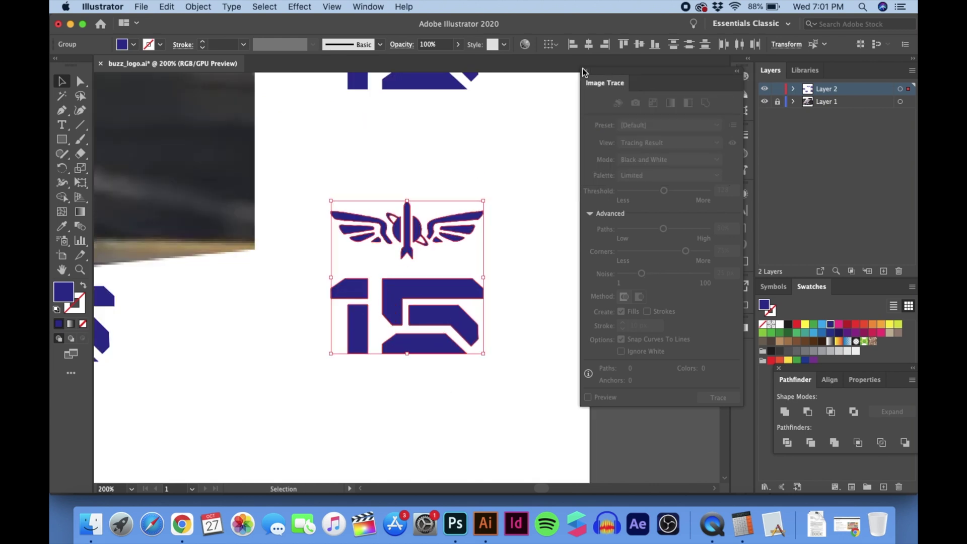
left_click(743, 157)
left_click(696, 167)
left_click(687, 182)
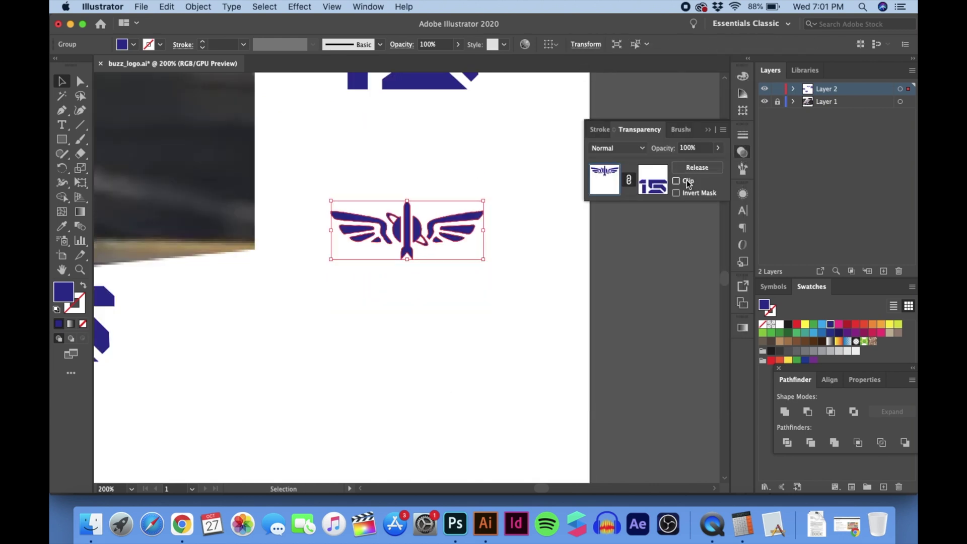
left_click(697, 167)
Step: Group the duplicated emblem and 15, give the group a non-clipping opacity mask and enter the mask for editing
left_click_drag(504, 355, 309, 181)
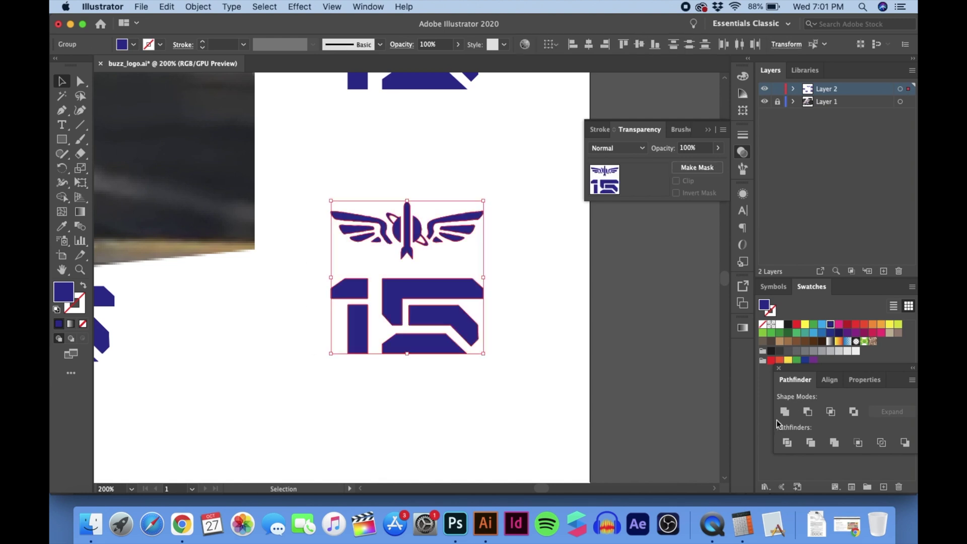
scroll(506, 225, "up", 3)
scroll(506, 225, "down", 3)
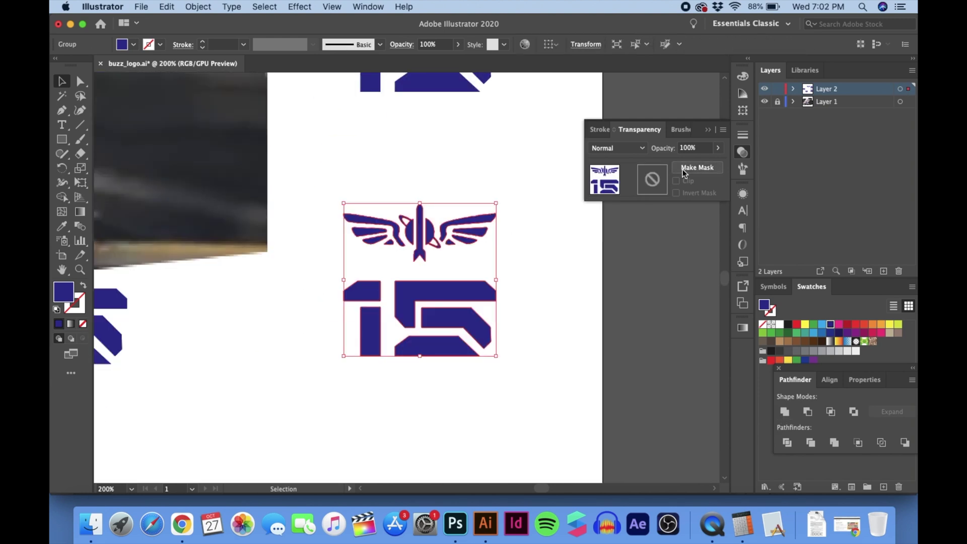
left_click(696, 168)
left_click(652, 179)
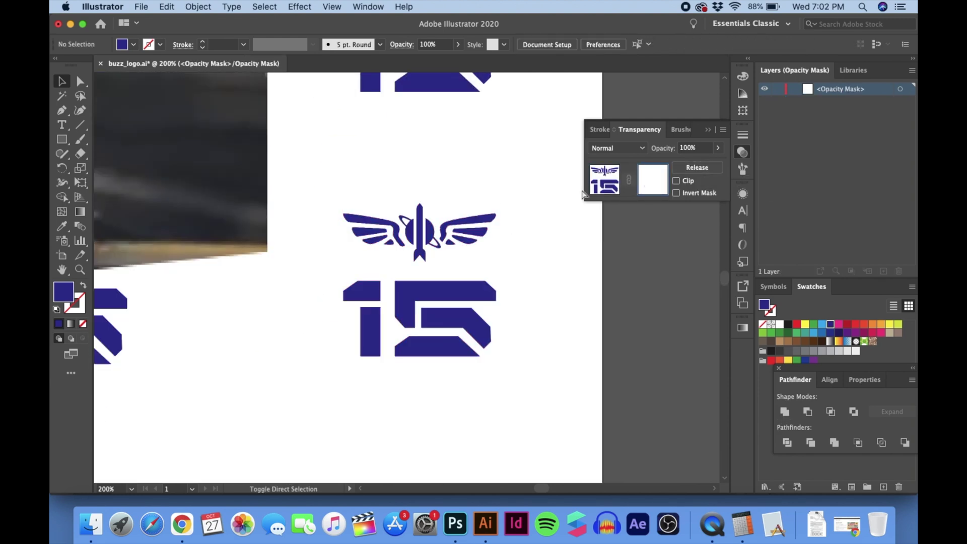
Step: Start placing a file into the mask and browse Design LOCAL to the Textures folder inside TEXTURES & BRUSHES
key("shift+super+p")
left_click(247, 224)
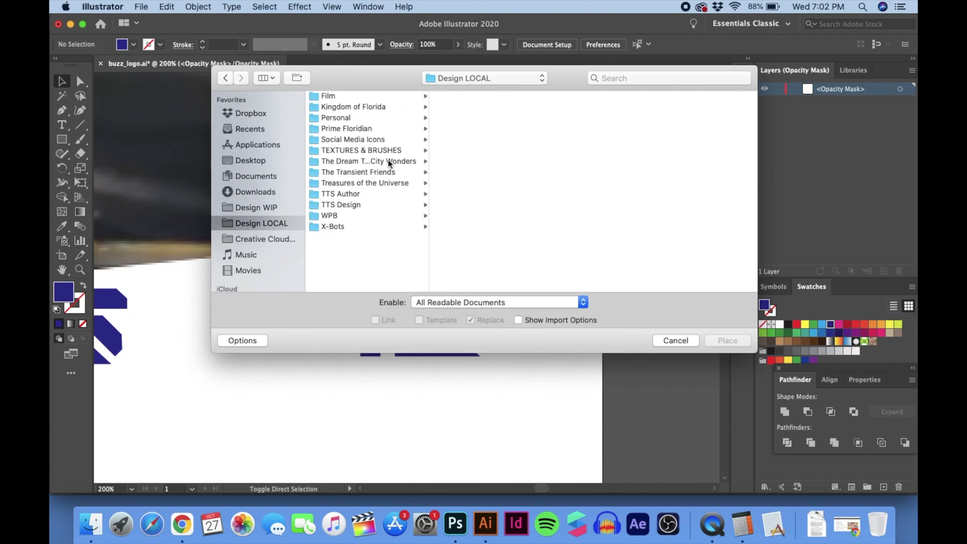
scroll(505, 162, "down", 3)
left_click(506, 163)
key("Down")
key("Down")
key("Down")
key("Down")
key("Down")
scroll(463, 197, "down", 3)
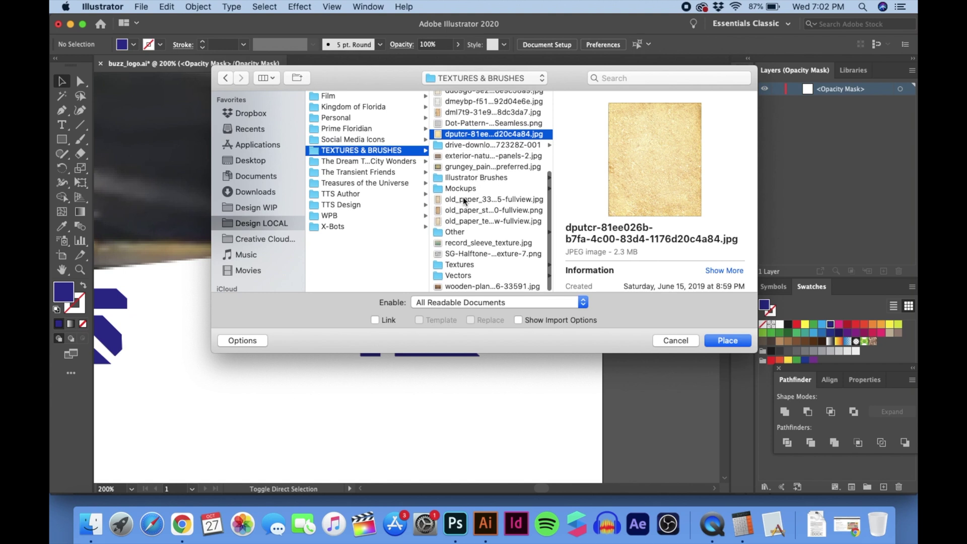
left_click(471, 264)
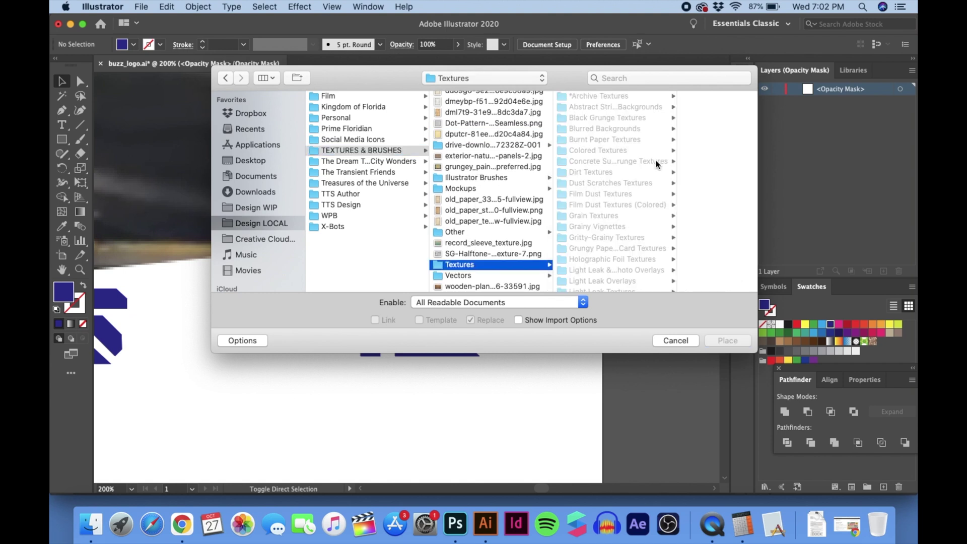
Step: Place SG-Dirt-Texture-01.jpg from the Dirt Textures folder into the opacity mask, just above the duplicated emblem
left_click(632, 173)
key("Right")
key("Right")
key("space")
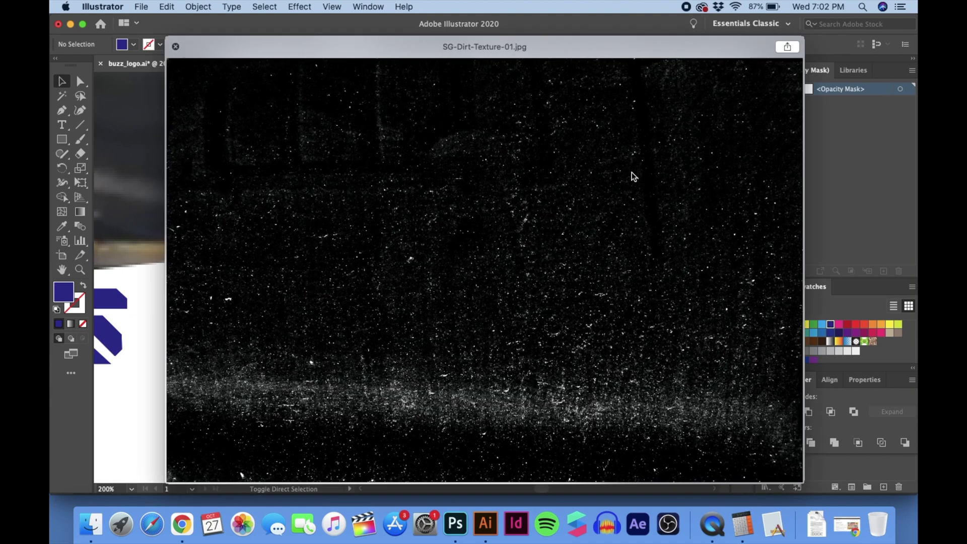
key("space")
key("Return")
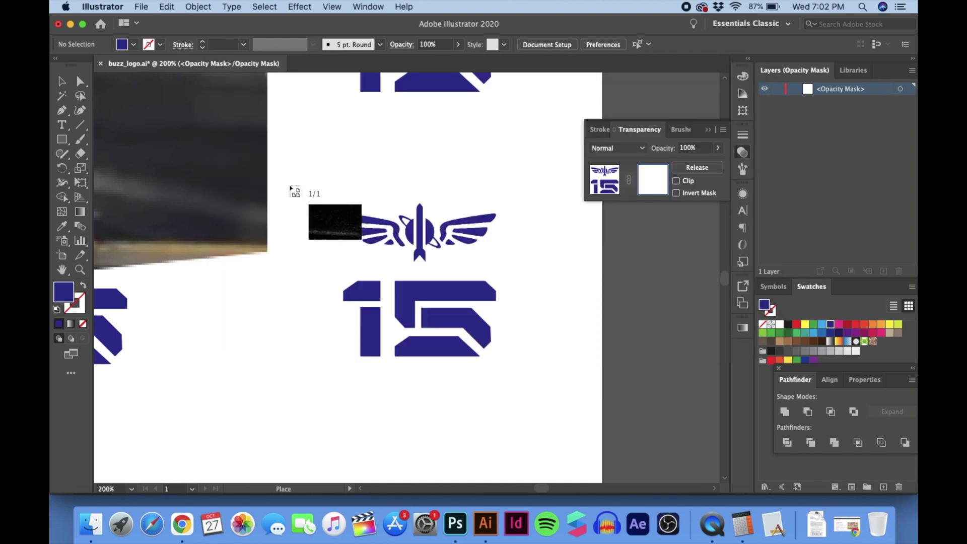
left_click(290, 164)
Step: Scale the placed dirt texture in the mask down to about 259 by 173 pt
key("super+minus")
key("super+minus")
key("super+minus")
key("super+minus")
key("super+minus")
key("super+minus")
key("super+minus")
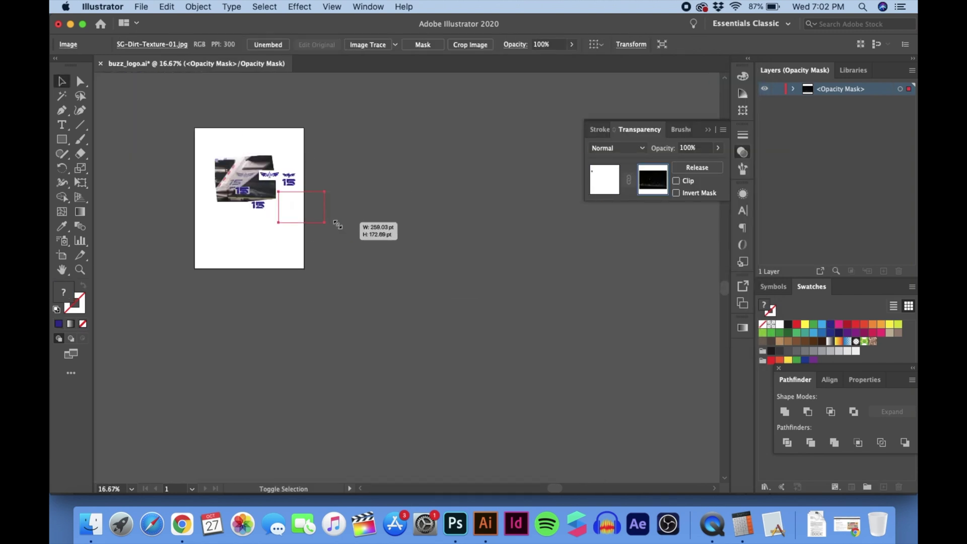
left_click_drag(338, 225, 338, 224)
Step: Invert the mask, position the dirt texture over the emblem and 15, and return to the artwork with the textured group selected
key("super+1")
left_click(687, 193)
key("super+=")
key("super+=")
left_click_drag(468, 215, 468, 166)
key("super+shift+a")
mouse_move(473, 247)
left_mouse_down()
mouse_move(459, 242)
mouse_move(472, 250)
left_mouse_up()
left_click(604, 180)
left_click(468, 261)
key("a")
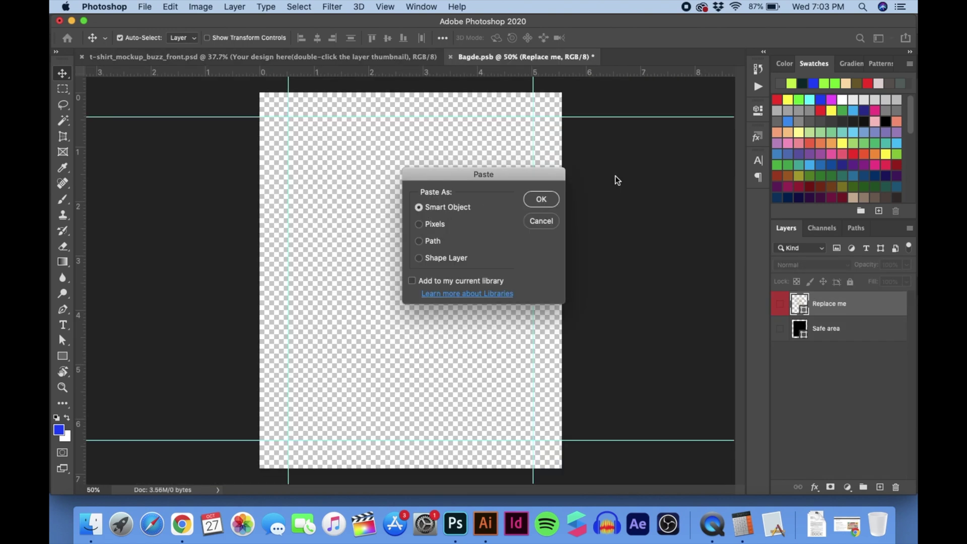
Step: In Photoshop, paste the textured artwork into Bagde.psb as a Smart Object, enlarge it across the design area and save it to the mockup
left_click(554, 195)
left_click_drag(449, 233, 425, 196)
key("Return")
left_click(451, 57)
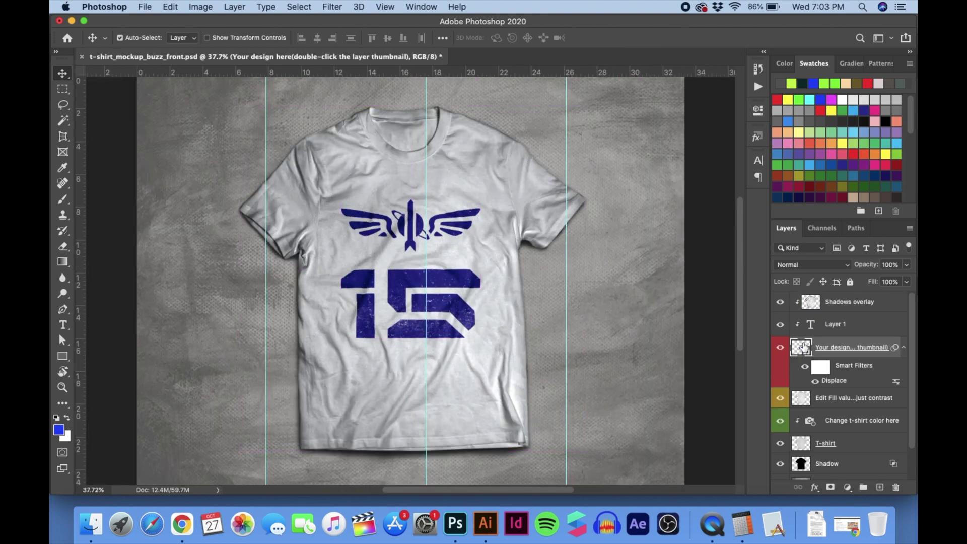
Step: Reopen the shirt's design contents, shrink the artwork to a small chest print on the side right of centre, and save
double_click(803, 345)
key("super+t")
left_click_drag(502, 146, 496, 191)
key("Return")
left_click(455, 57)
key("Return")
Step: Scale the chest artwork down slightly, nudge it upward and save it to the t-shirt mockup
double_click(796, 347)
key("super+t")
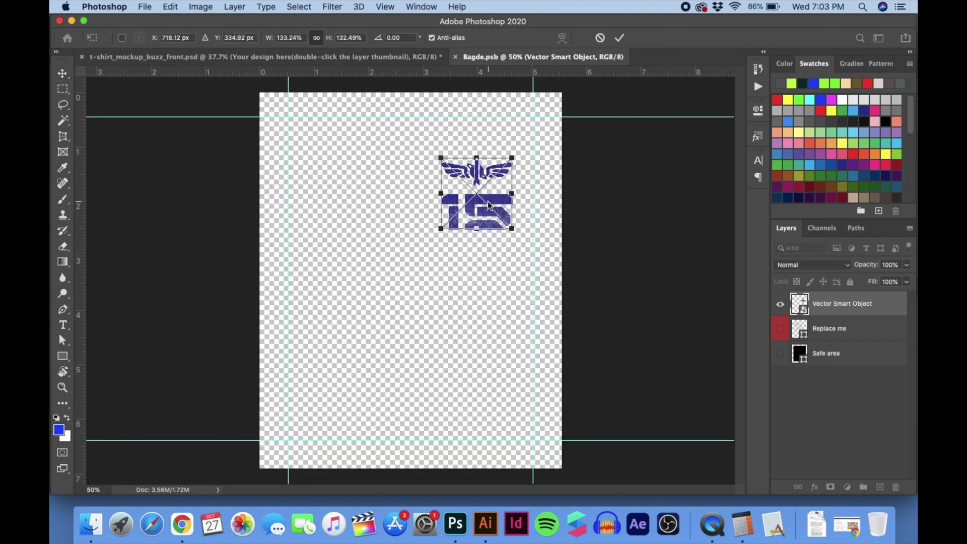
left_click_drag(441, 158, 448, 165)
key("Return")
left_click(455, 57)
key("Return")
double_click(801, 347)
left_click_drag(477, 200, 477, 194)
key("super+w")
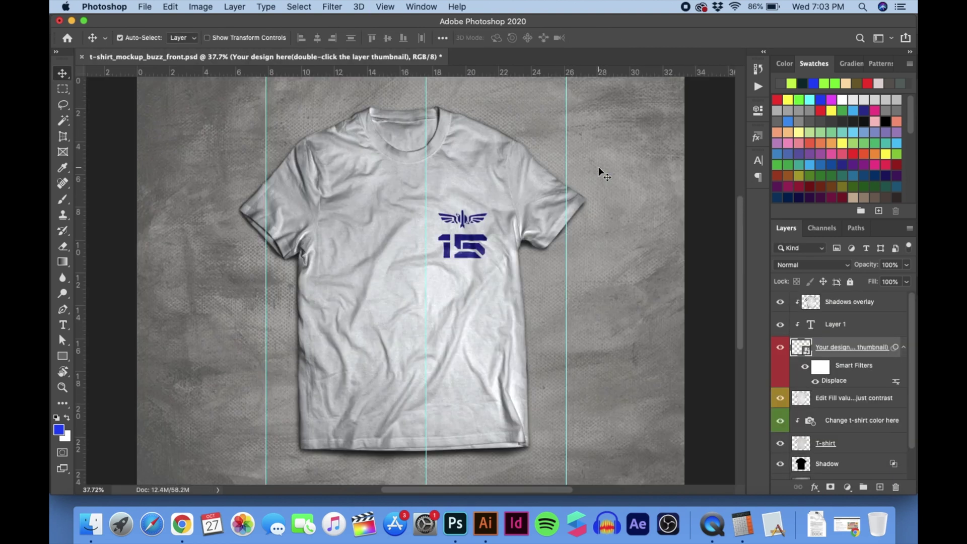
Step: Preview IMG_0173.PNG from the Buzz folder in Finder and examine the lettering on the character's shirt
key("super+Tab")
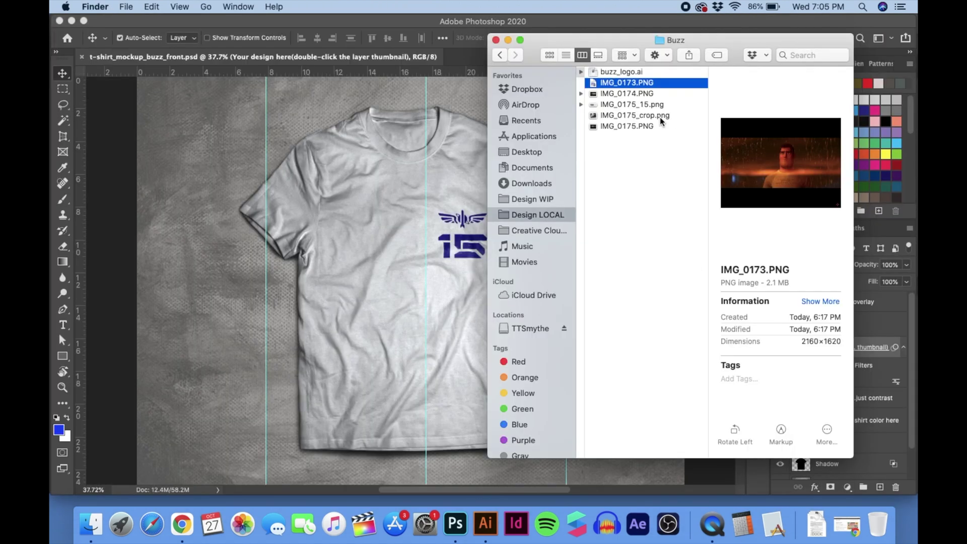
key("space")
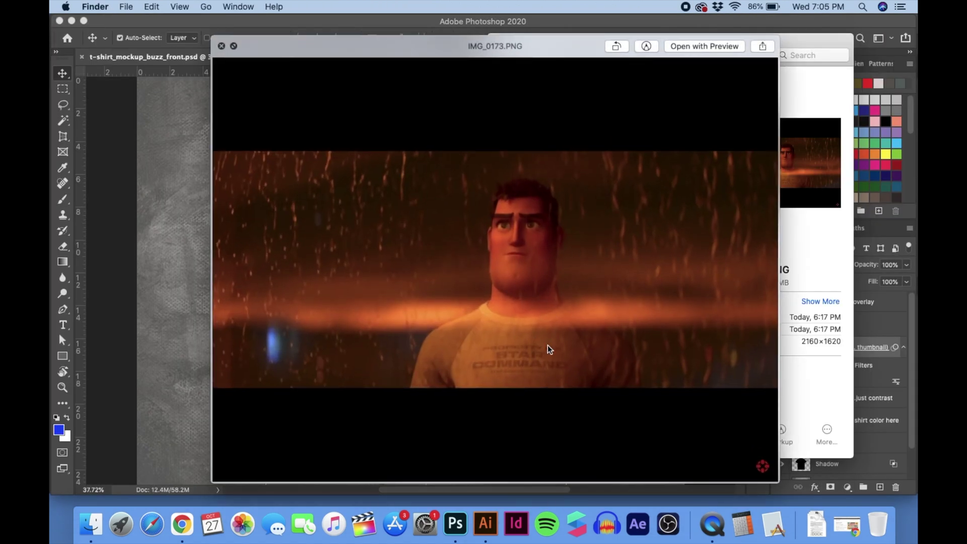
scroll(572, 328, "up", 5)
scroll(523, 349, "down", 1)
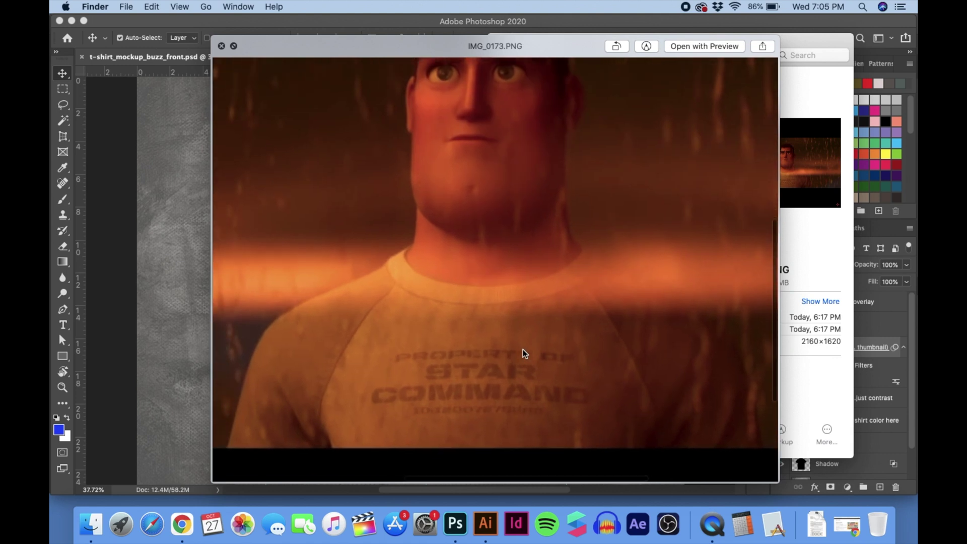
scroll(524, 353, "up", 3)
scroll(524, 352, "up", 2)
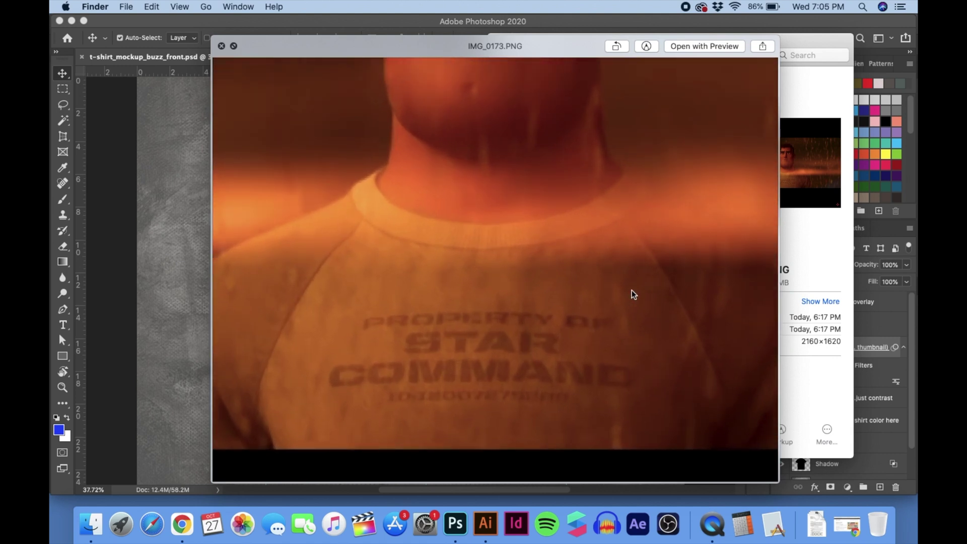
key("space")
Step: Crop IMG_0173.PNG to the shirt lettering in Photoshop and raise its brightness and contrast
left_click_drag(360, 381, 545, 453)
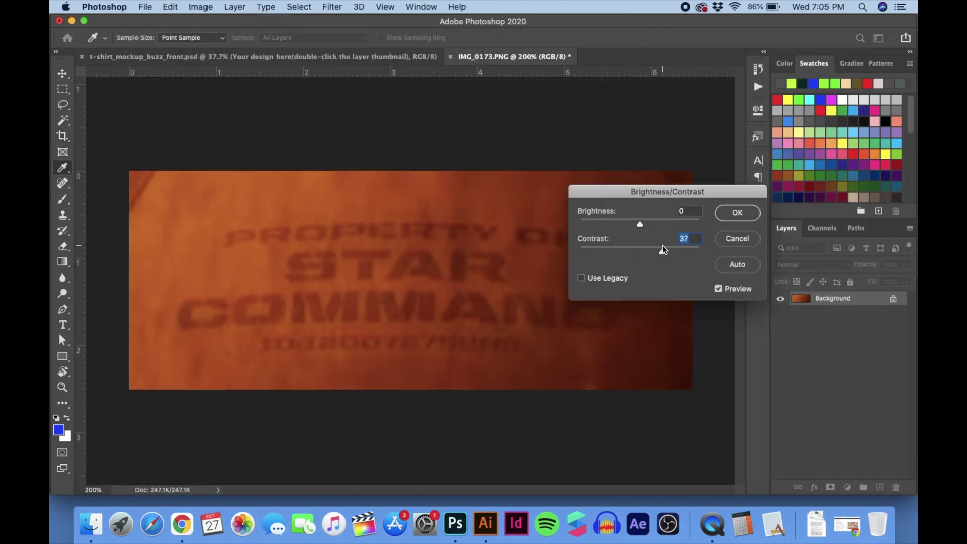
left_click_drag(638, 221, 648, 221)
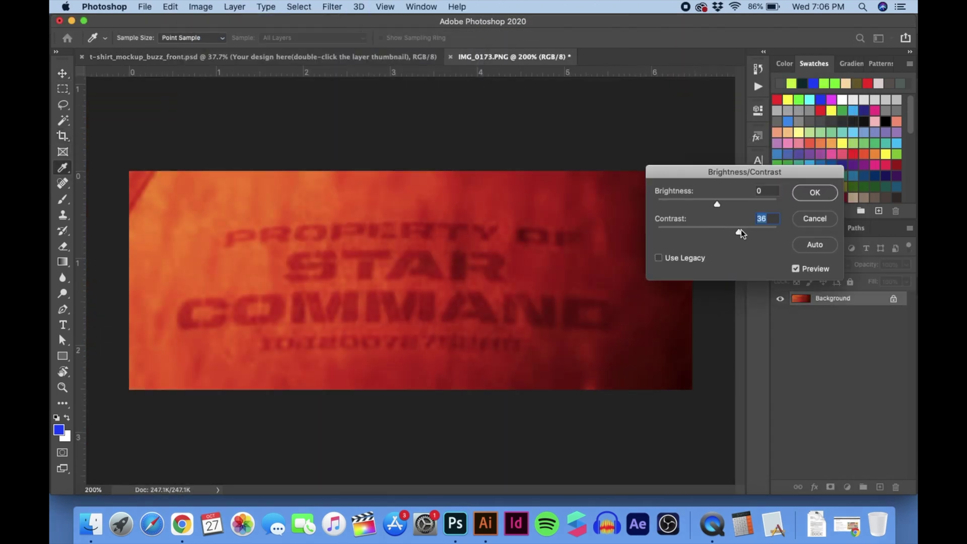
left_click_drag(741, 228, 750, 230)
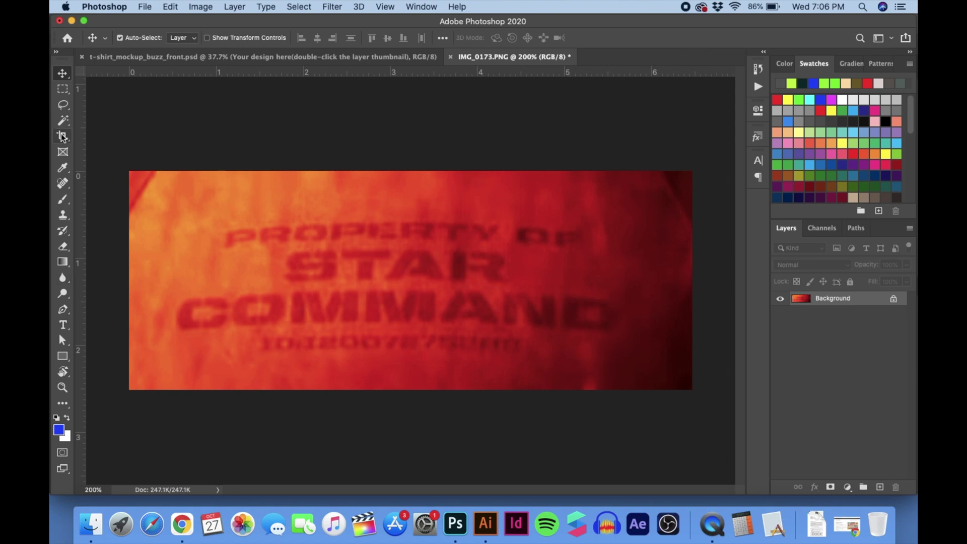
Step: Desaturate the cropped lettering image to gray and raise its contrast to 53
left_click(332, 7)
left_click(343, 103)
key("alt")
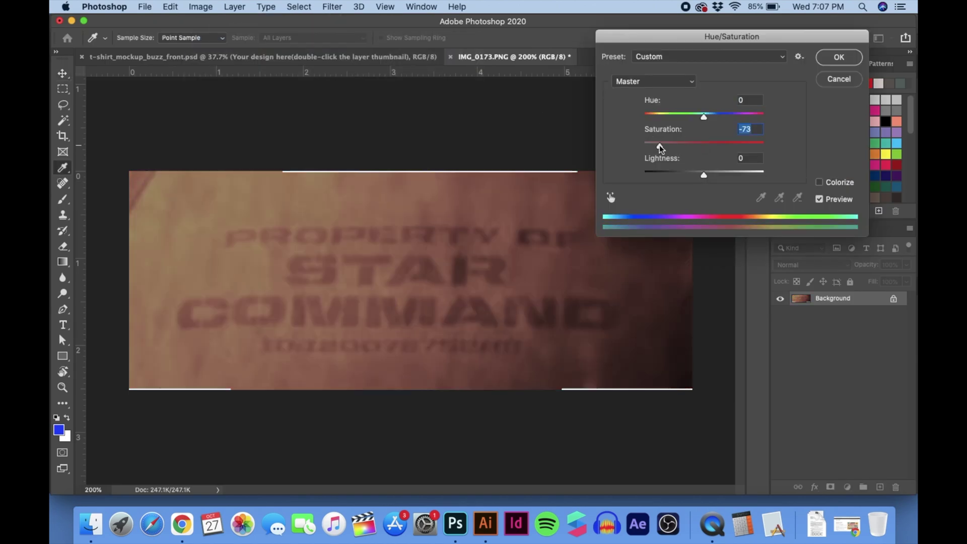
left_click(840, 55)
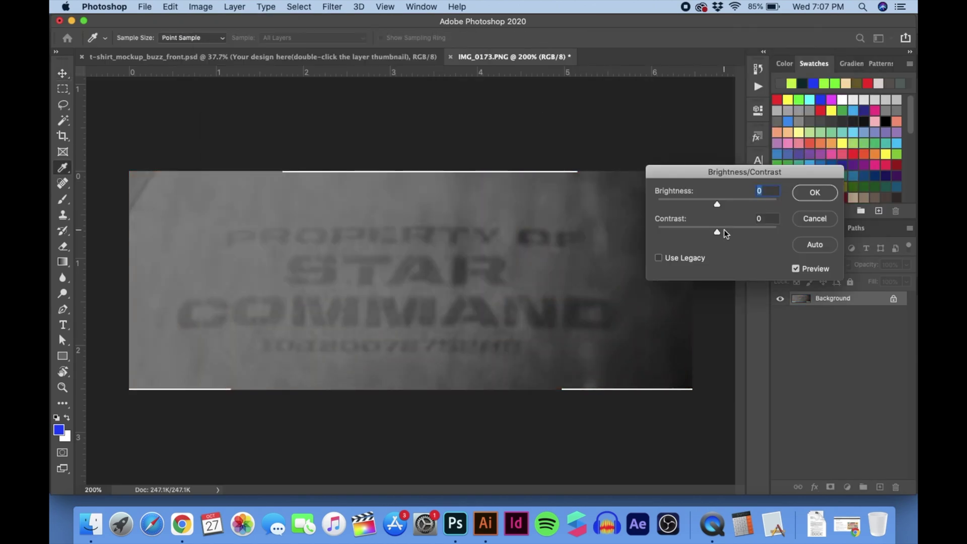
left_click_drag(724, 229, 757, 229)
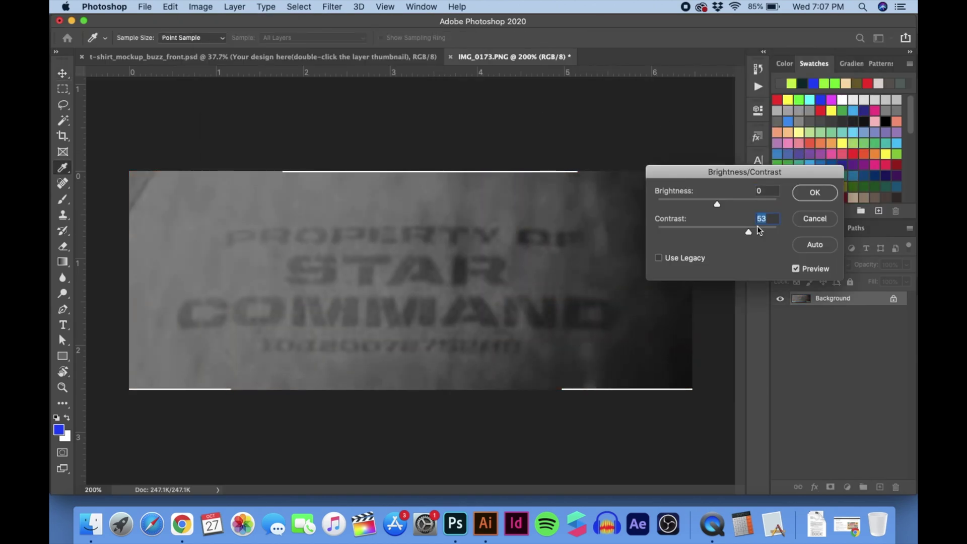
left_click(816, 190)
Step: Unlock and duplicate the background layer, and set the copy's contrast to 100
left_click(892, 298)
key("super+j")
left_click(201, 7)
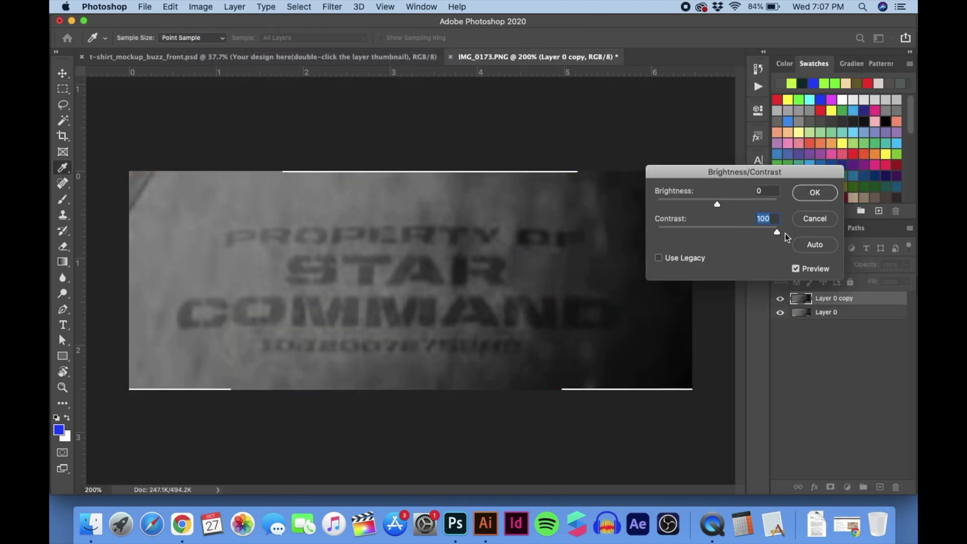
key("Return")
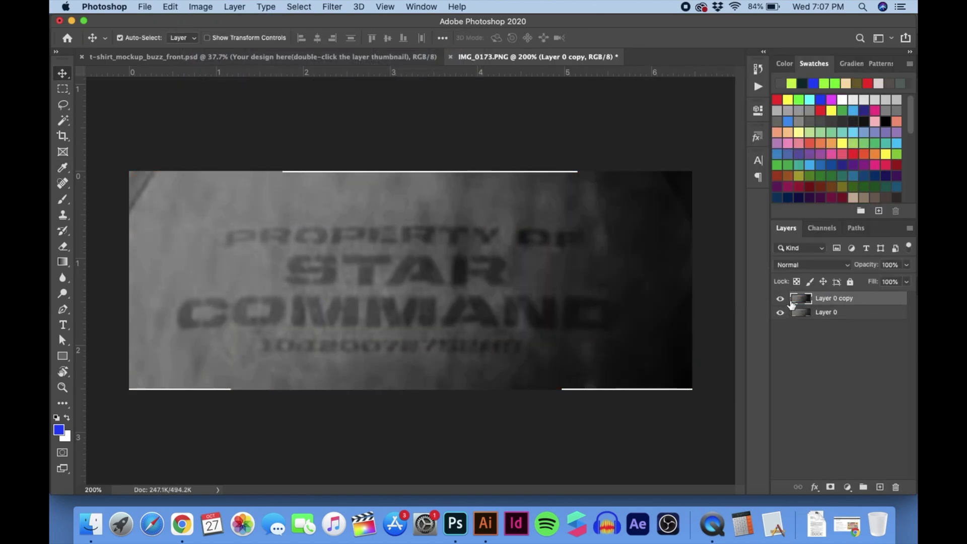
Step: Merge Layer 0 copy with Layer 0 and brighten the merged image with contrast set to 23
key("e")
key("super+minus")
key("super+plus")
key("v")
left_click(201, 7)
left_click(367, 38)
left_click_drag(717, 232, 755, 231)
left_click(814, 218)
left_click(825, 312, "shift")
right_click(842, 302)
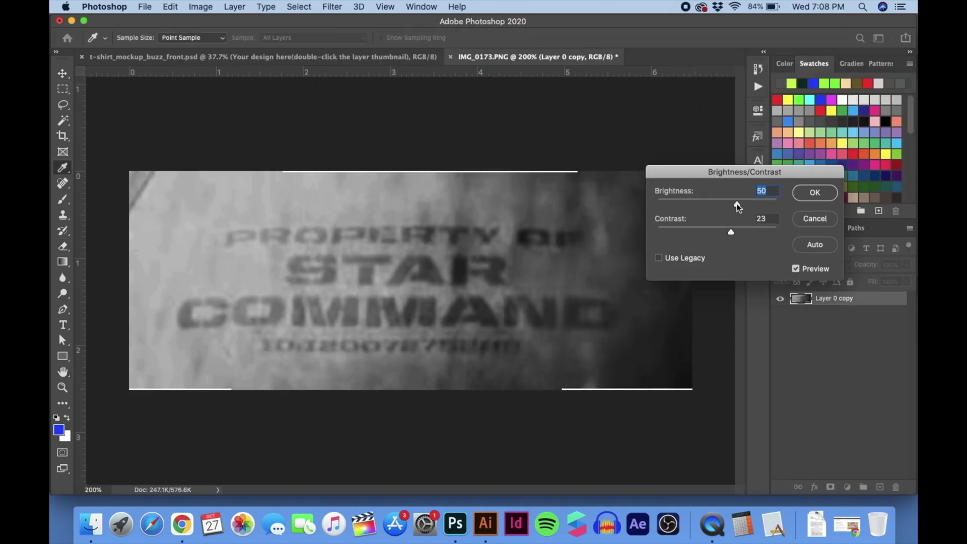
left_click_drag(737, 204, 747, 205)
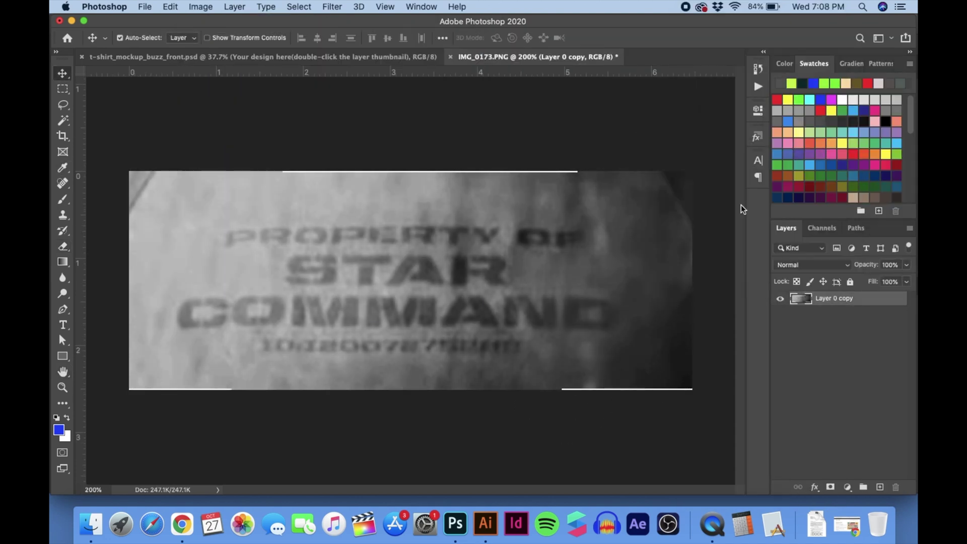
Step: Duplicate the merged layer, raise the copy's brightness and contrast, and compare it with the layer beneath
key("super+j")
left_click(201, 7)
left_click(368, 38)
left_click_drag(716, 231, 726, 232)
left_click_drag(716, 204, 745, 231)
key("Return")
left_click(780, 298)
left_click(780, 298)
Step: Erase part of the brightened copy around the lettering and merge the two layers
key("e")
left_click_drag(618, 228, 521, 262)
left_click(826, 315)
left_click(822, 301, "shift")
right_click(822, 301)
left_click(714, 383)
Step: Save the image as IMG_0173_crop.png and place it on Layer 1 below the artwork in Illustrator's buzz_logo.ai
left_click(143, 6)
left_click(164, 143)
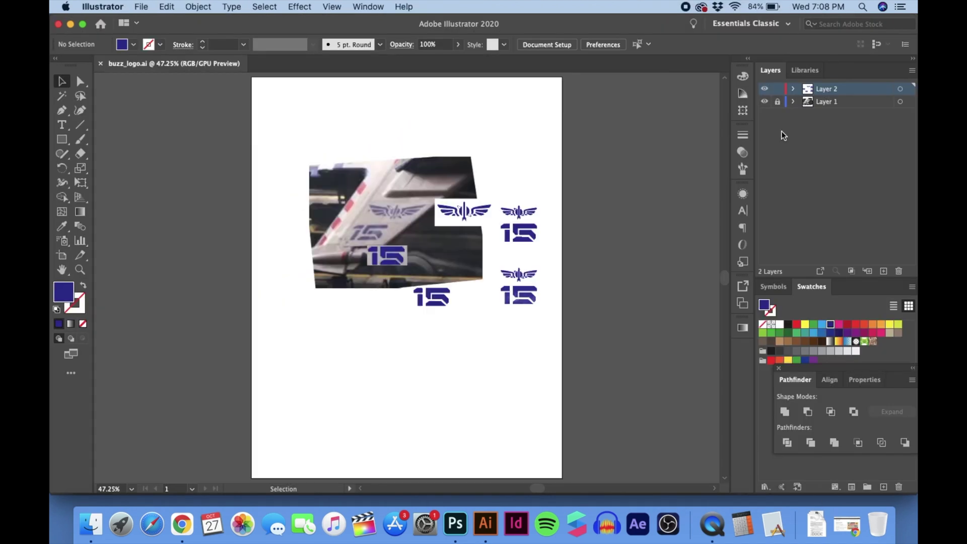
key("shift+super+p")
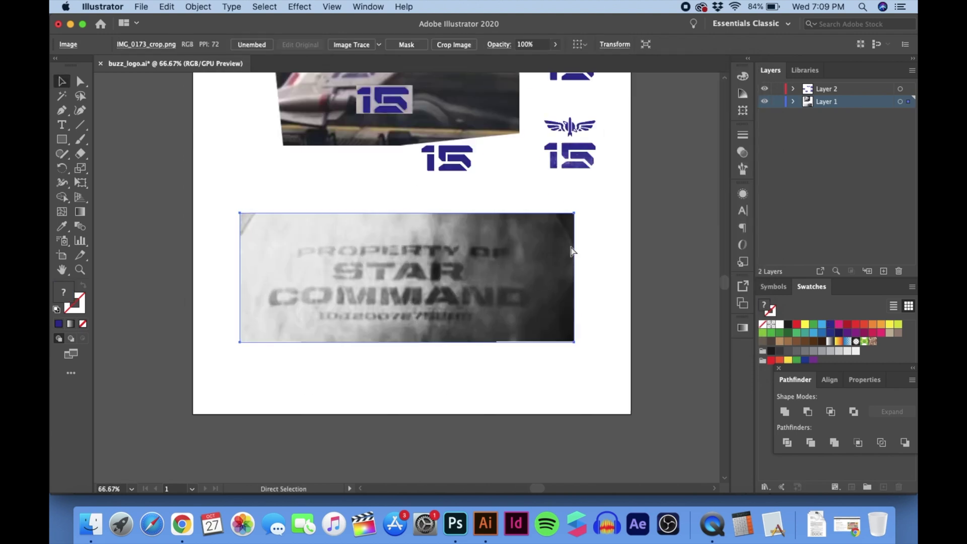
Step: Try a black and white Image Trace of the placed lettering with a higher threshold
key("super+1")
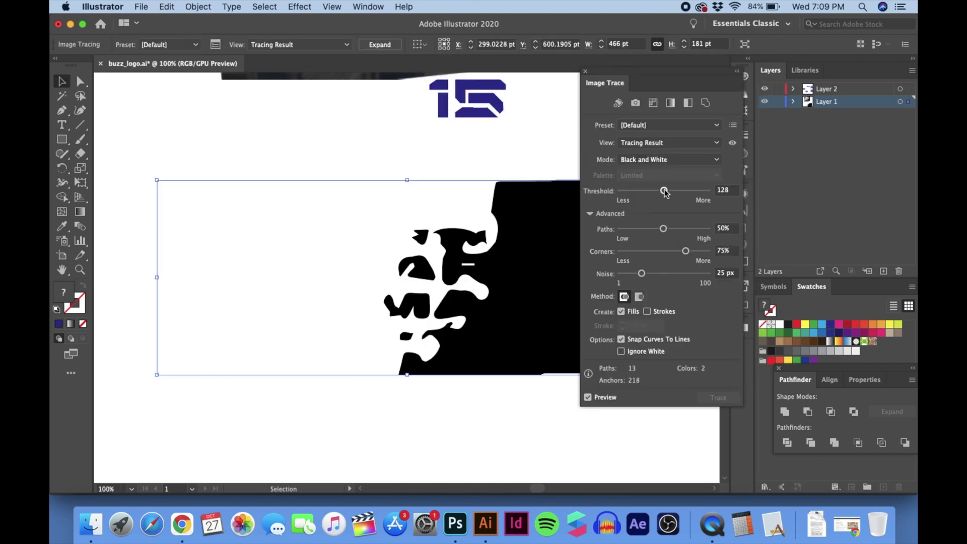
mouse_move(659, 191)
left_mouse_down()
mouse_move(692, 191)
mouse_move(641, 190)
mouse_move(690, 190)
left_mouse_up()
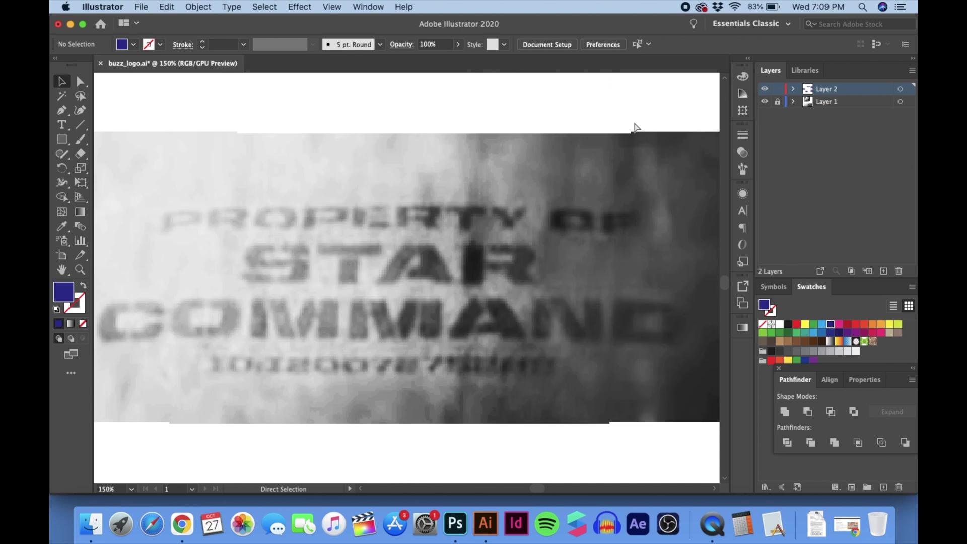
Step: Try outlining the shirt lettering by hand over the placed image with the Pen tool
key("super+equal")
key("super+equal")
key("super+equal")
key("p")
left_click(391, 223)
left_click(411, 241)
left_click(377, 241)
left_click(339, 224)
left_click(339, 232)
left_click_drag(317, 242, 313, 241)
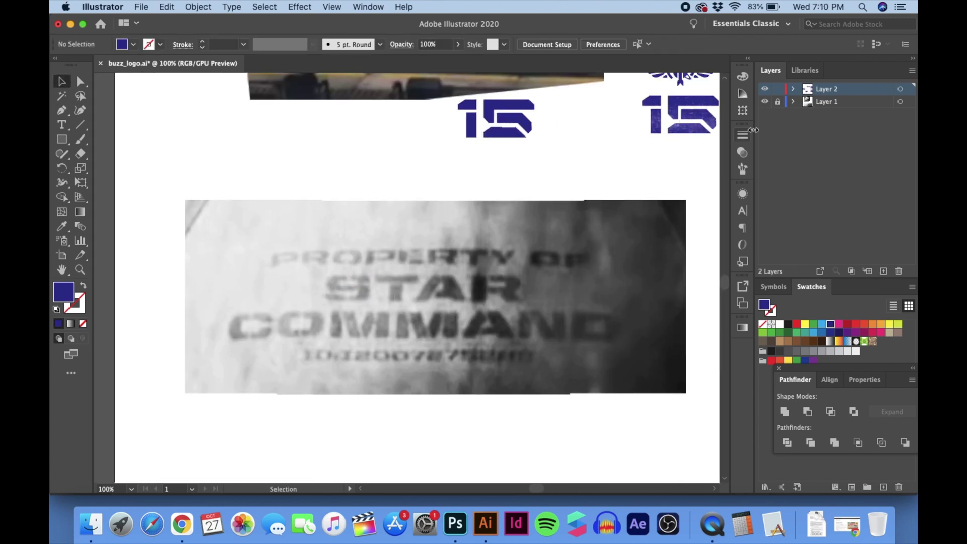
Step: Image Trace the lettering in black and white ignoring white, expand it, and erase the dark area beyond the readable letters
mouse_move(657, 80)
left_mouse_down()
mouse_move(730, 84)
mouse_move(799, 112)
left_mouse_up()
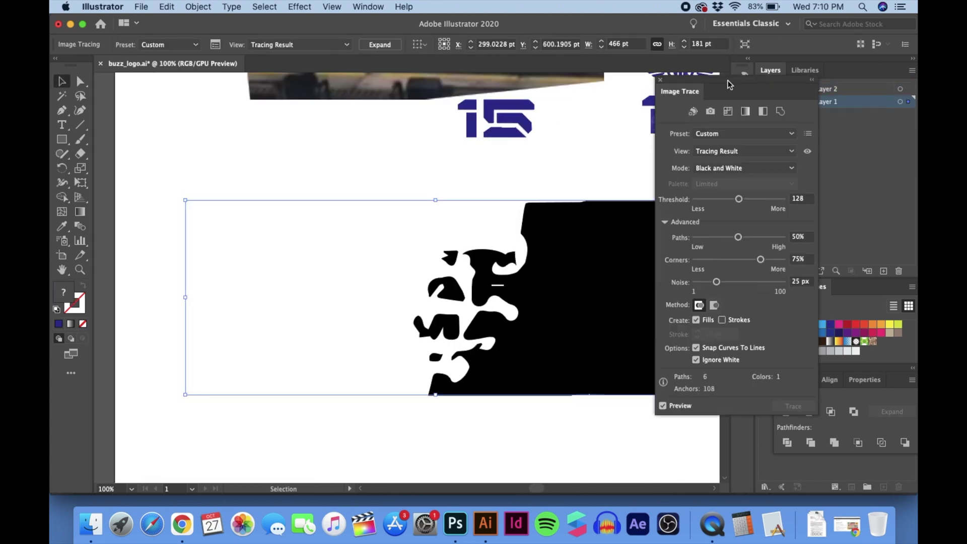
left_click_drag(808, 226, 833, 227)
left_click(379, 44)
key("shift+e")
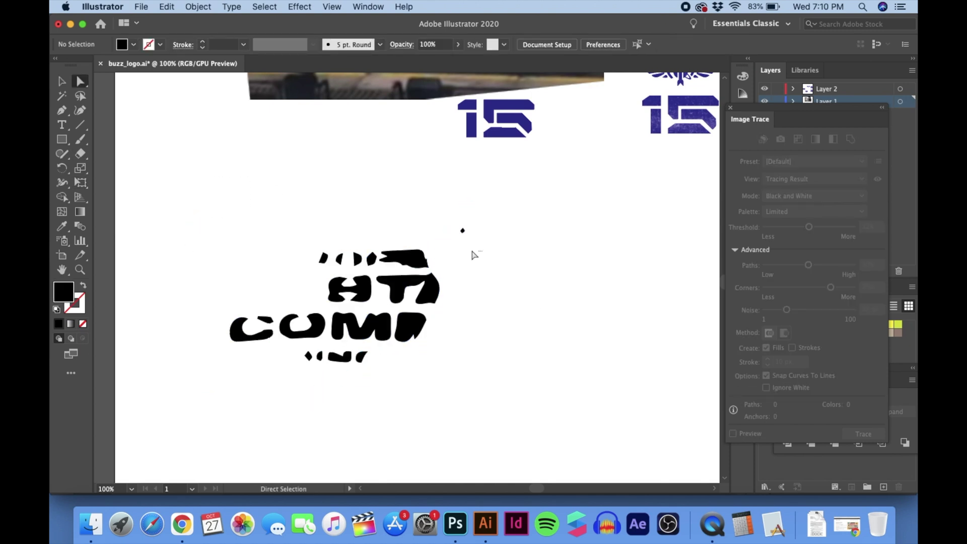
Step: Paste the lettering image in place again, trace it at threshold 61, expand it and erase the dark background
left_click(166, 6)
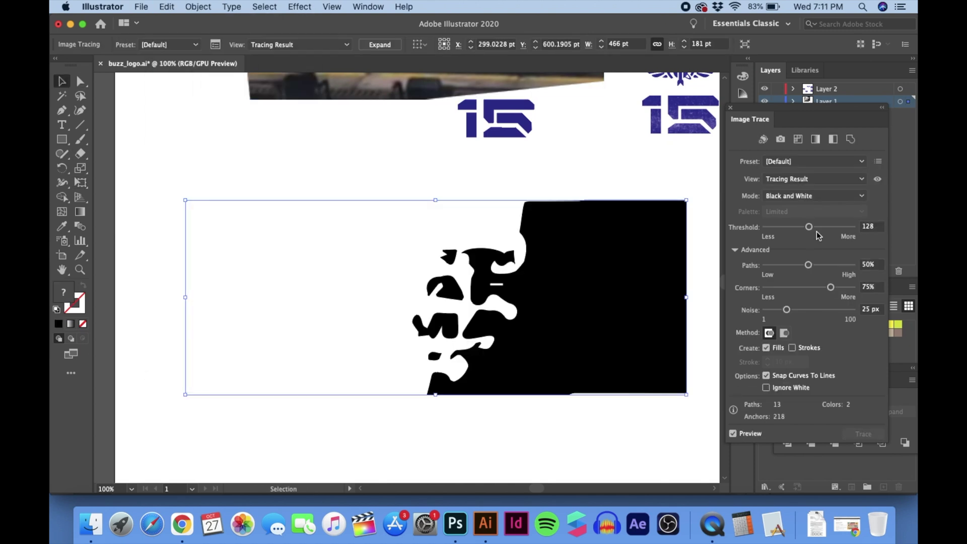
mouse_move(808, 226)
left_mouse_down()
mouse_move(775, 229)
mouse_move(796, 229)
mouse_move(785, 229)
left_mouse_up()
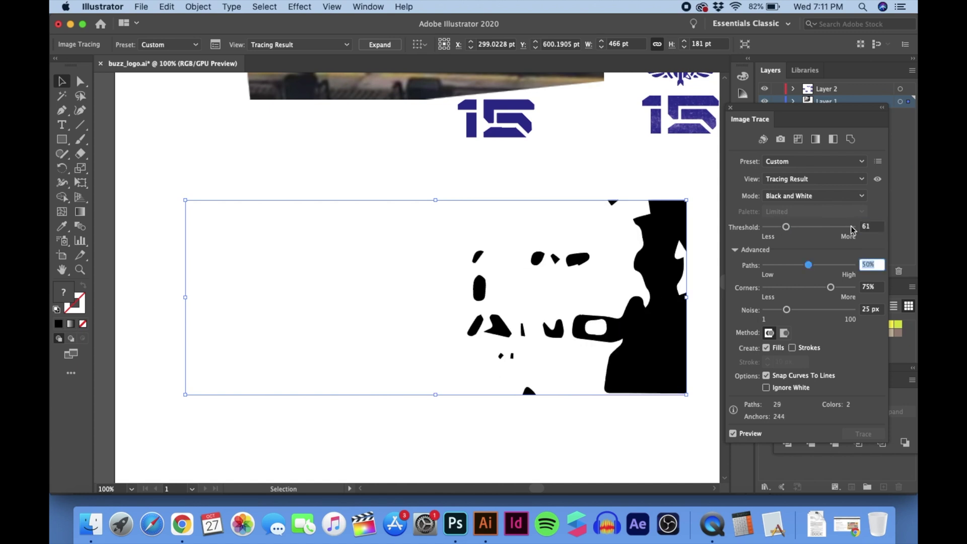
left_click(379, 44)
key("shift+e")
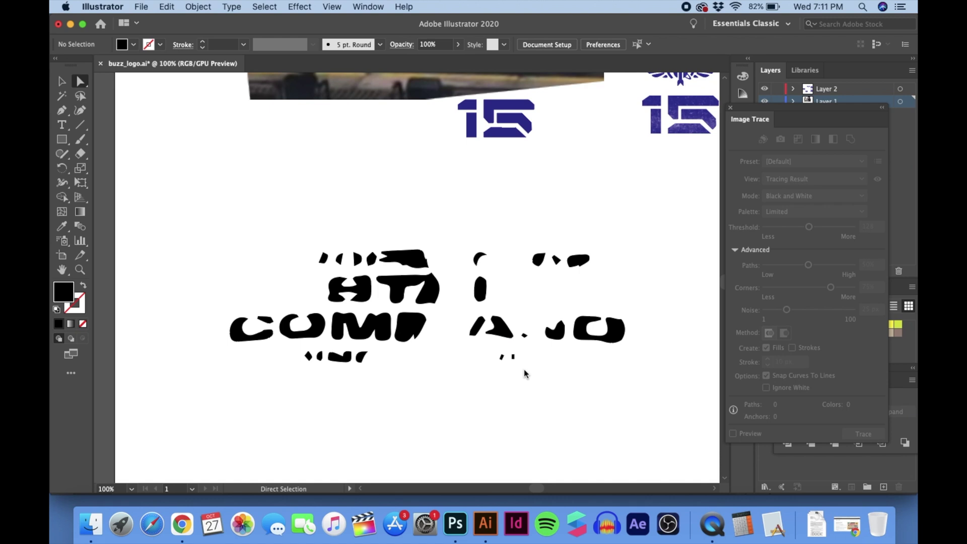
Step: Erase the filled-in blob from the traced top line above STAR
key("v")
left_click(413, 260)
key("shift+e")
left_click_drag(427, 263, 378, 257)
key("v")
left_click(337, 139)
Step: Paste the image in place once more, trace it at threshold 140 ignoring white, expand it and erase the dark background
left_click(166, 7)
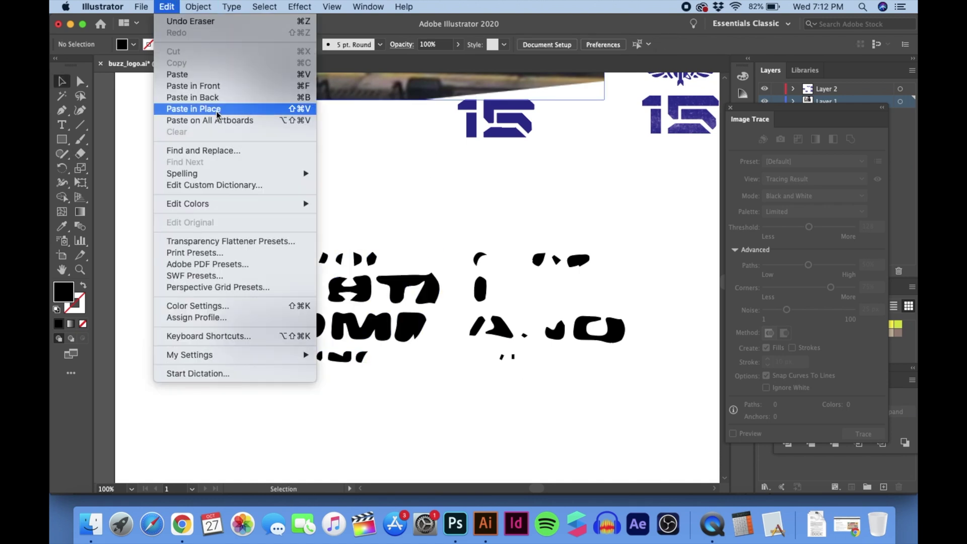
left_click(217, 114)
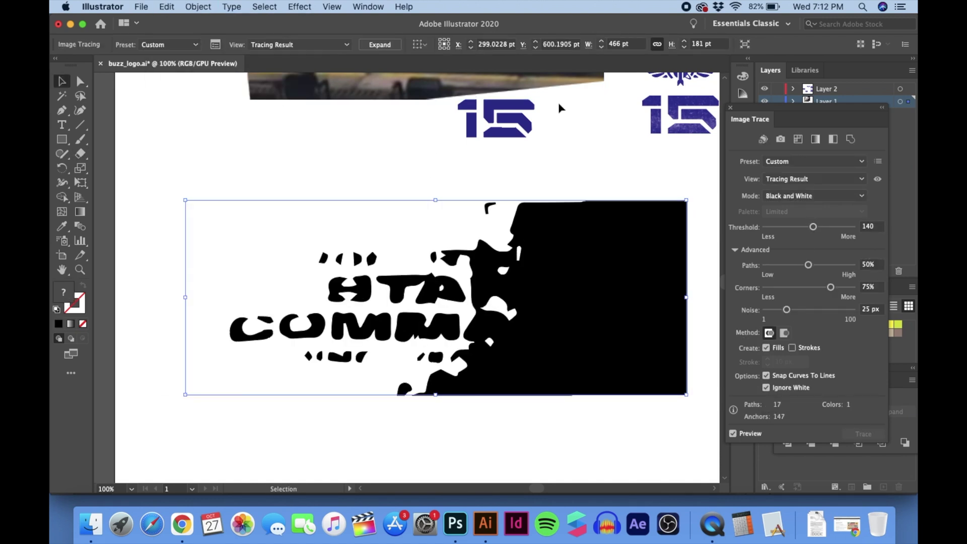
left_click(380, 44)
key("shift+e")
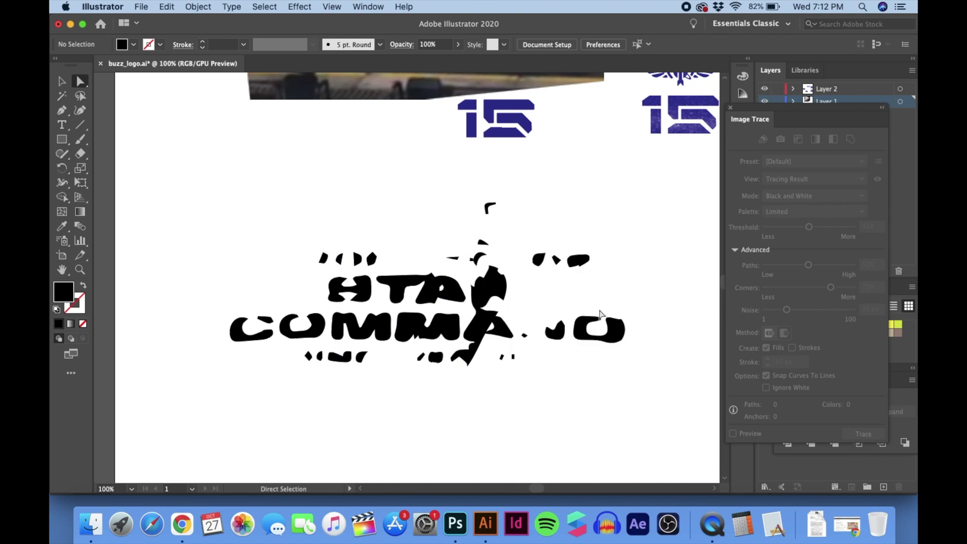
scroll(461, 231, "up", 1)
left_click(732, 107)
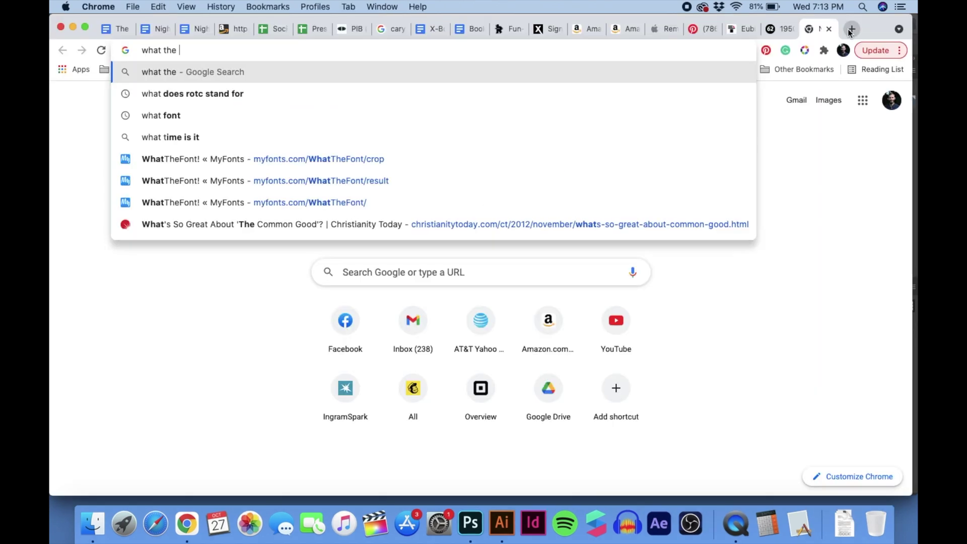
Step: Search the web for "what the font", open MyFonts' WhatTheFont page and upload the cropped shirt lettering image
type("ont")
key("Return")
left_click(263, 196)
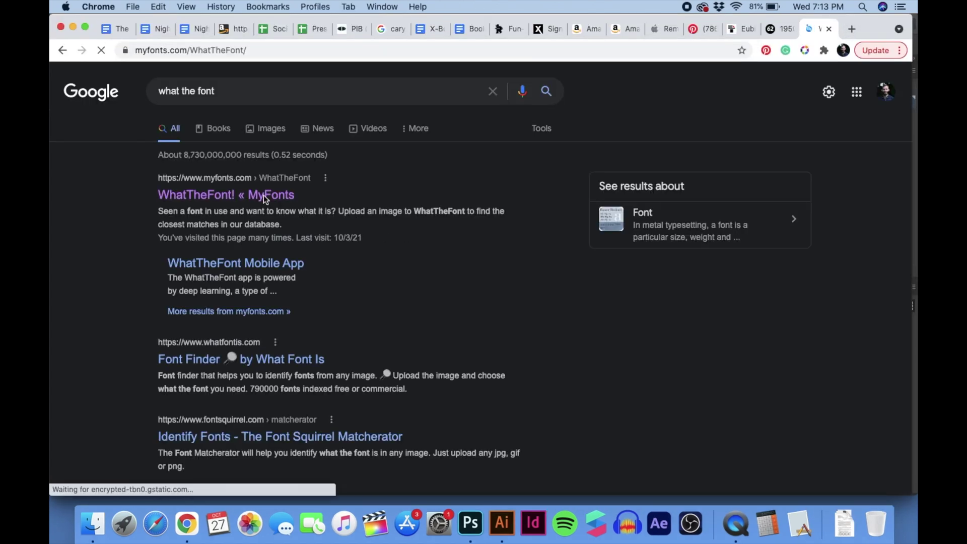
scroll(151, 402, "down", 5)
left_click(93, 524)
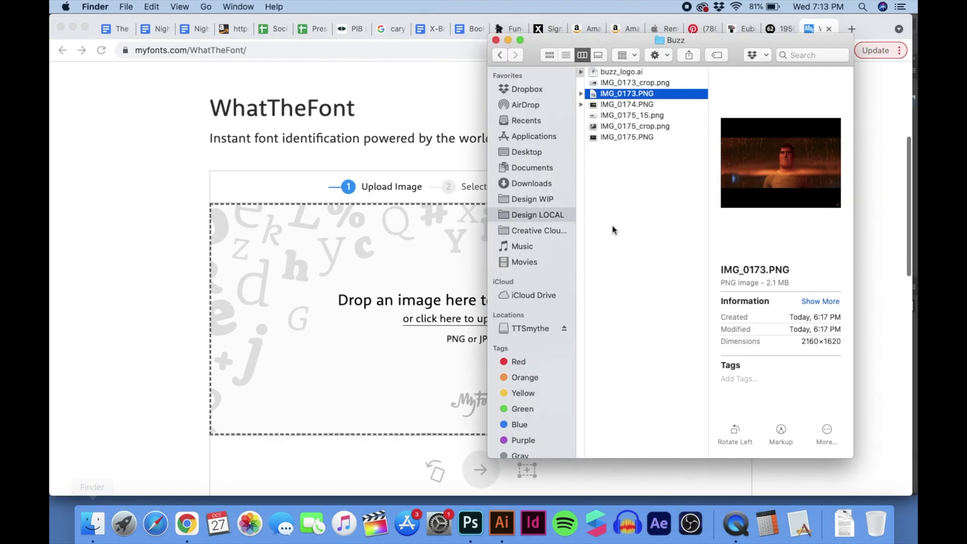
left_click_drag(498, 285, 515, 286)
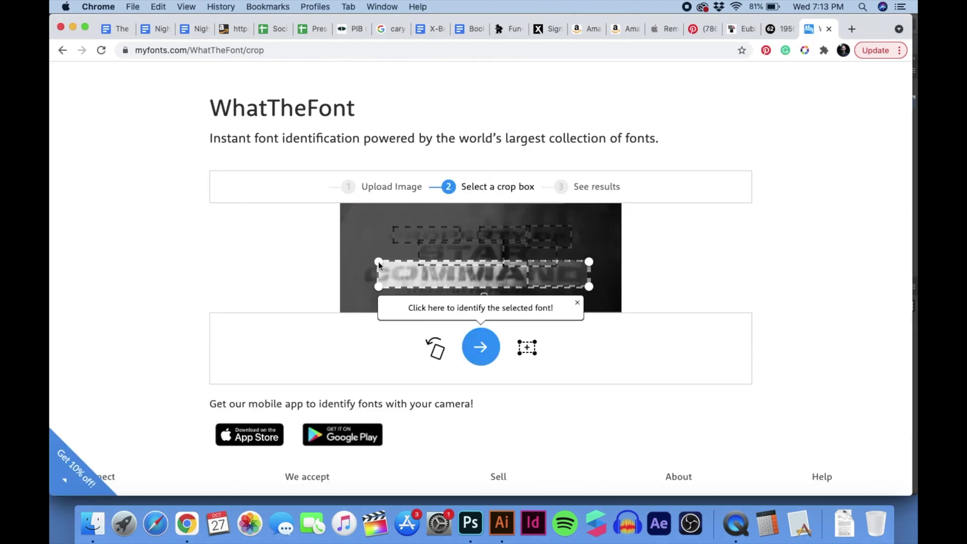
Step: Enlarge the crop box to cover both STAR and COMMAND, identify the font and look through the suggested matches
left_click_drag(358, 262, 358, 245)
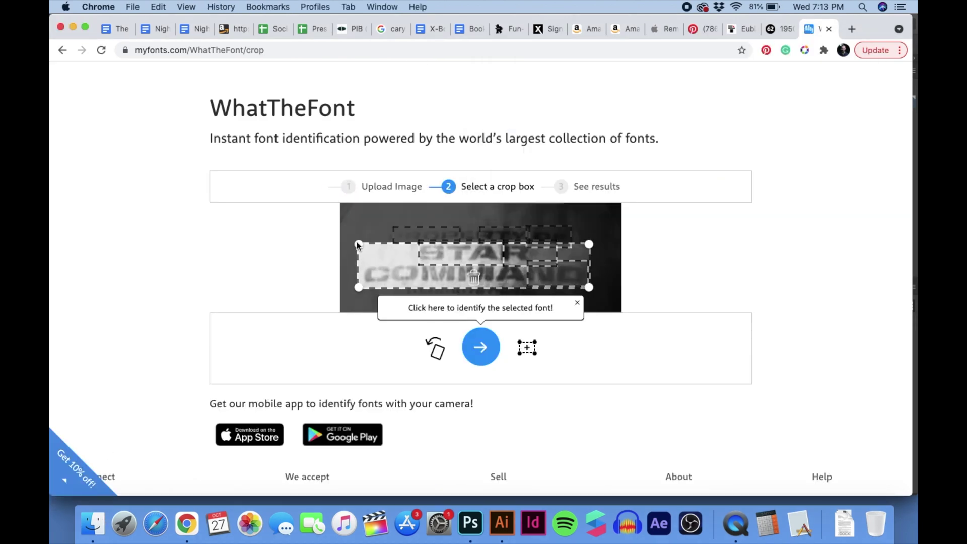
left_click(475, 343)
scroll(795, 263, "down", 2)
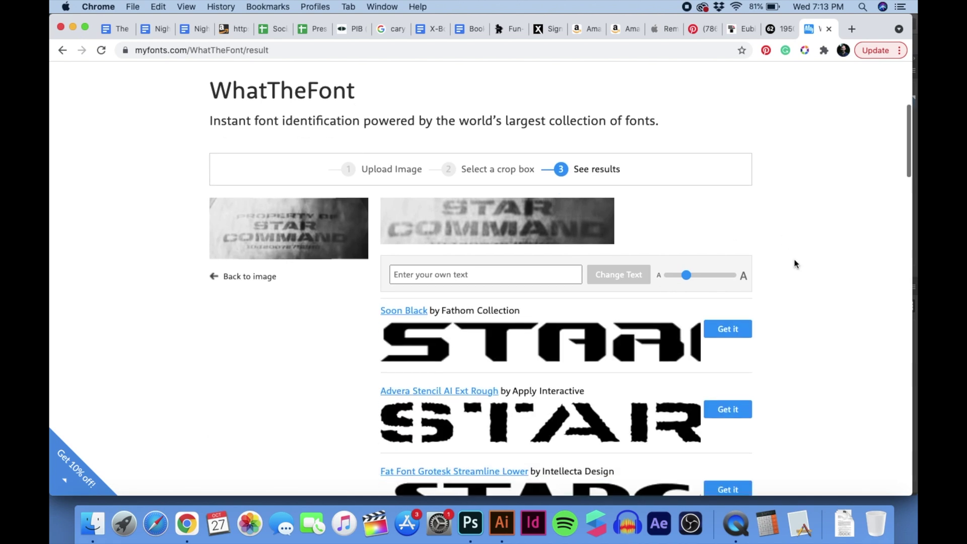
scroll(794, 263, "down", 3)
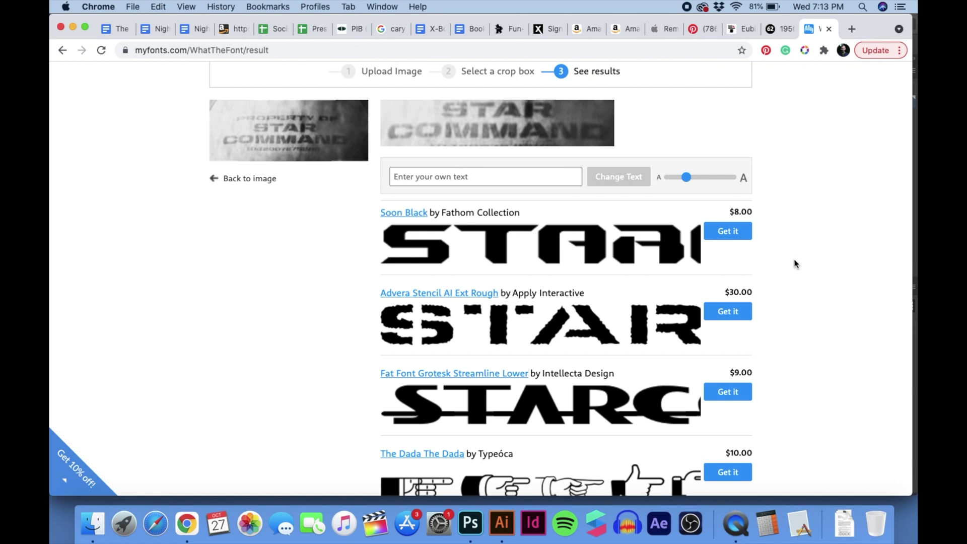
scroll(794, 263, "down", 10)
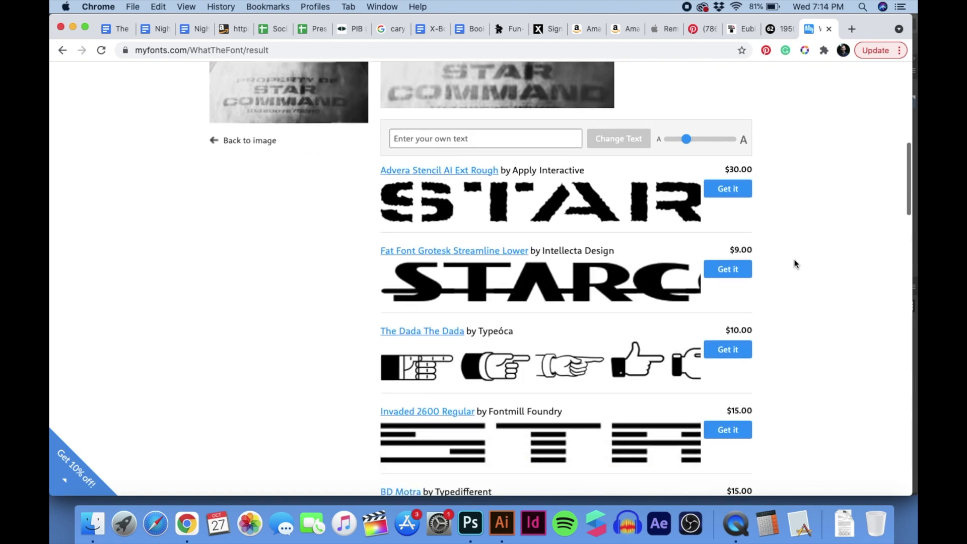
scroll(794, 263, "up", 8)
scroll(794, 262, "up", 3)
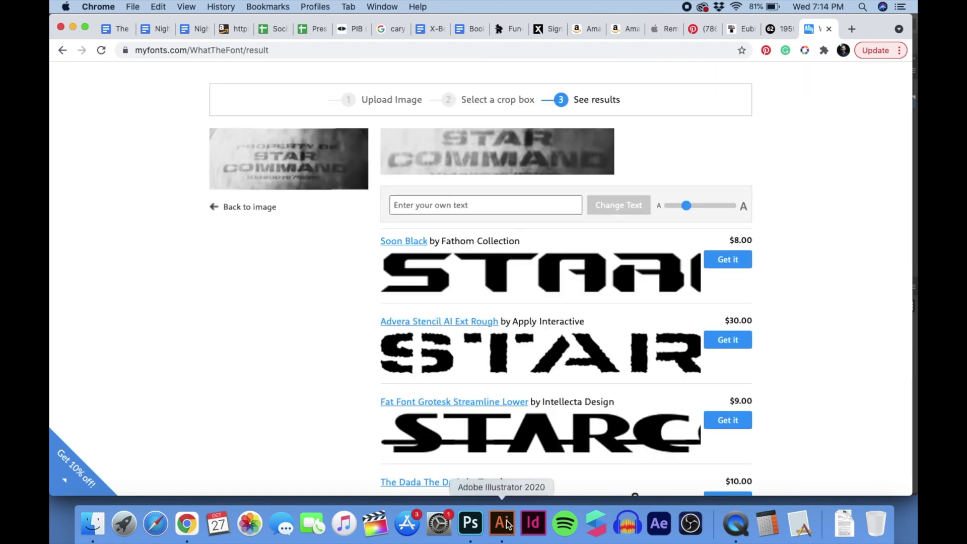
Step: Switch to Illustrator and undo the last edits to the traced lettering
left_click(502, 522)
key("super+z")
key("super+z")
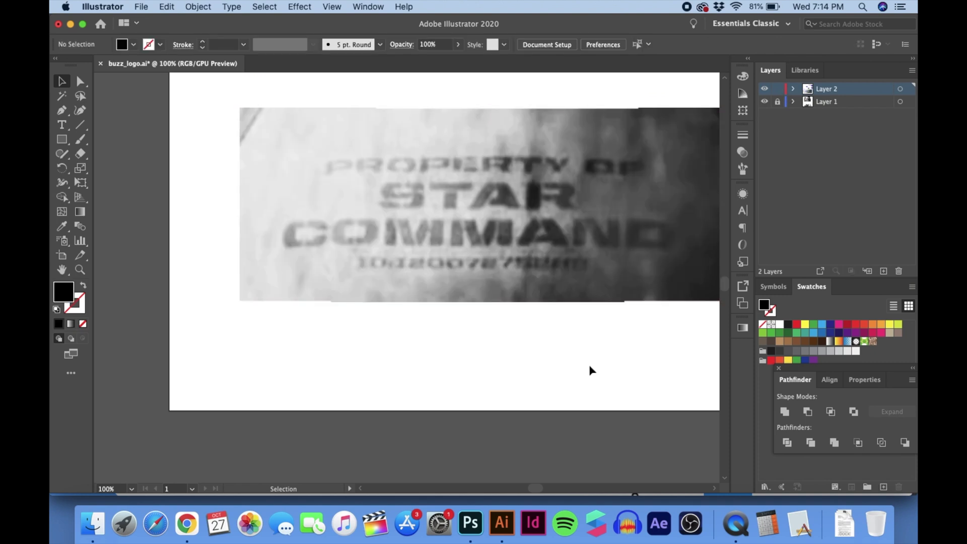
scroll(590, 370, "down", 1)
scroll(590, 370, "right", 1)
key("t")
left_click(362, 350)
type("STAR")
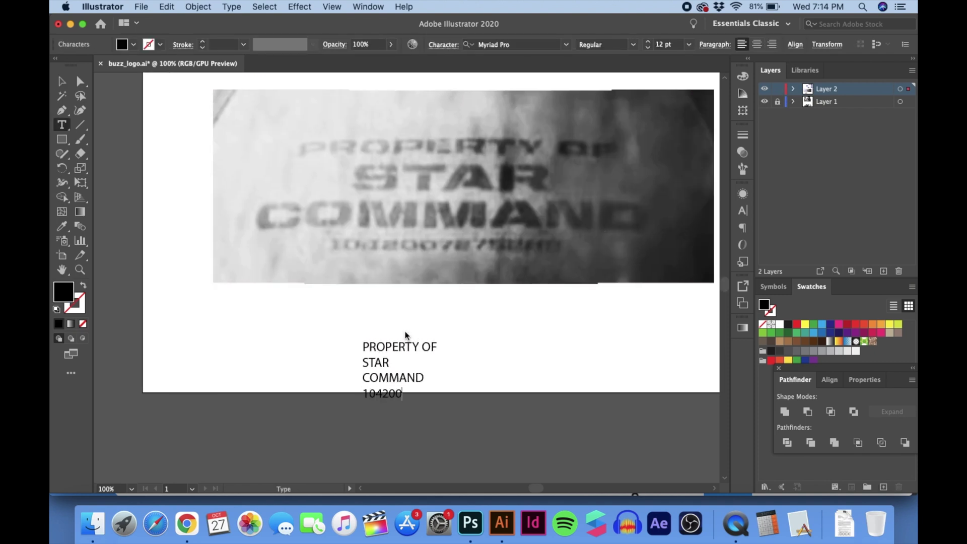
type("5880")
Step: Centre-align the four lines of text and try a font matching "term"
key("cmd+a")
key("cmd+shift+c")
left_click(517, 46)
type("term")
key("Return")
Step: Set the entire text block in Eurostile Extended Bold
key("super+shift+a")
key("super+equal")
scroll(410, 358, "up", 1)
key("super+a")
left_click(339, 415)
key("super+a")
left_click(510, 44)
type("euro")
left_click(511, 158)
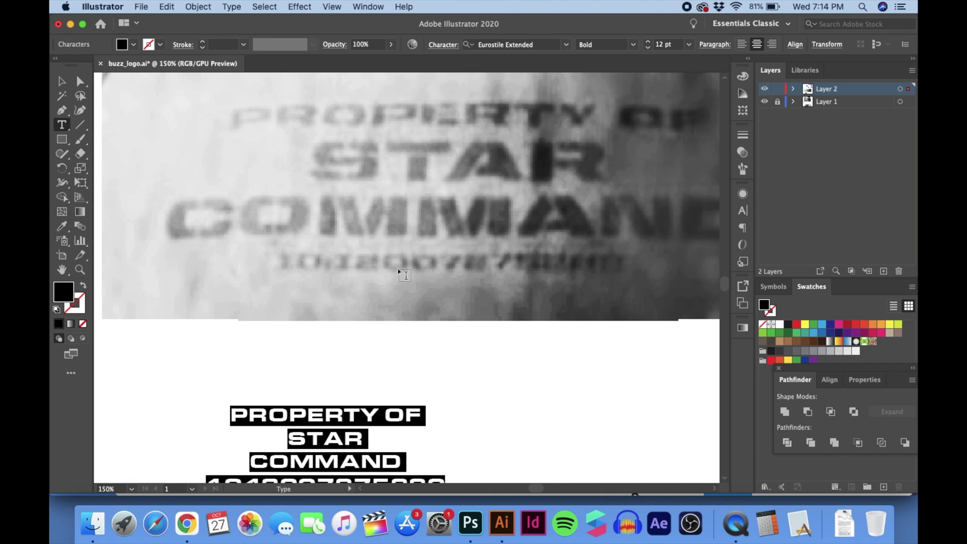
Step: Try a black 0.5 pt stroke on the whole text block
key("super+minus")
key("super+equal")
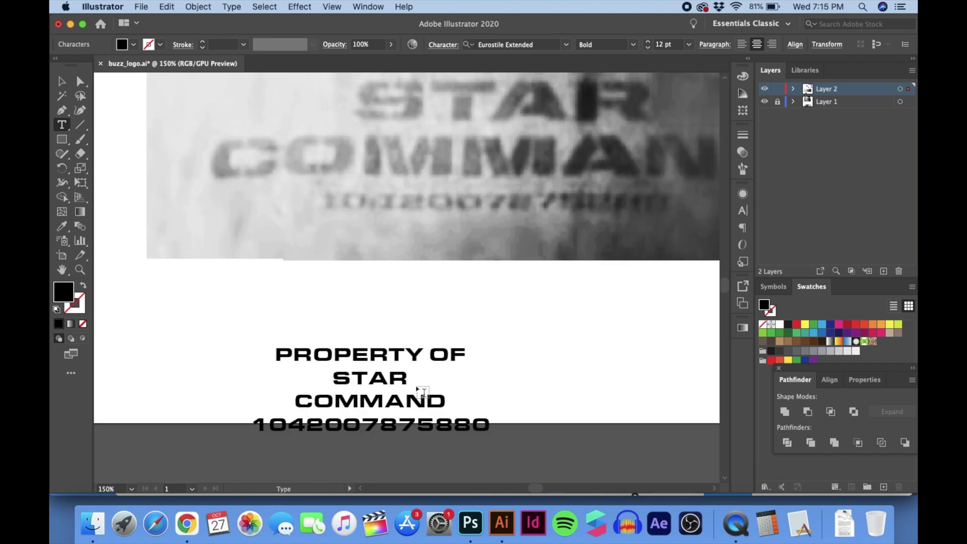
scroll(323, 307, "up", 1)
key("super+a")
left_click_drag(68, 292, 78, 301)
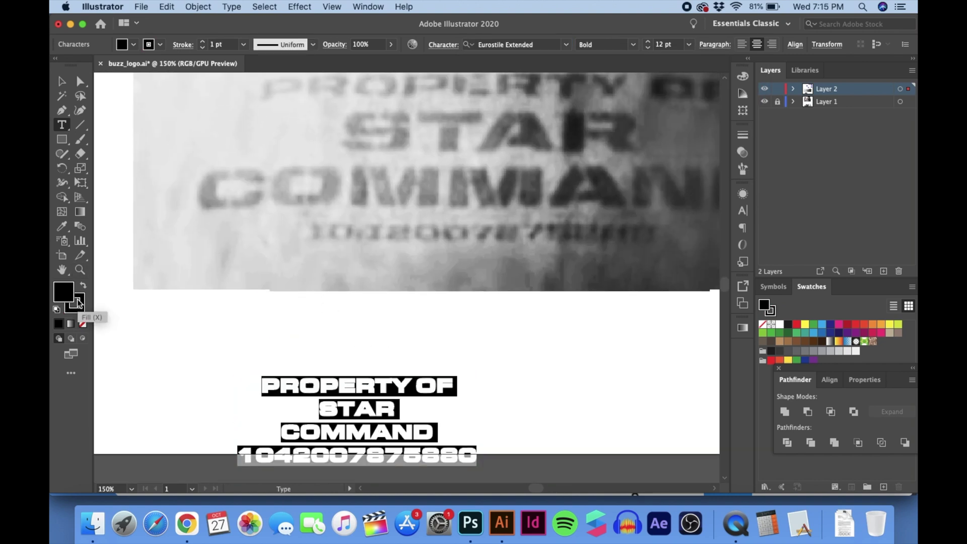
left_click(742, 134)
left_click(243, 45)
left_click(250, 71)
Step: Scale the text block up to a font size of about 24.3 pt
left_click(62, 81)
left_click_drag(477, 375, 600, 330)
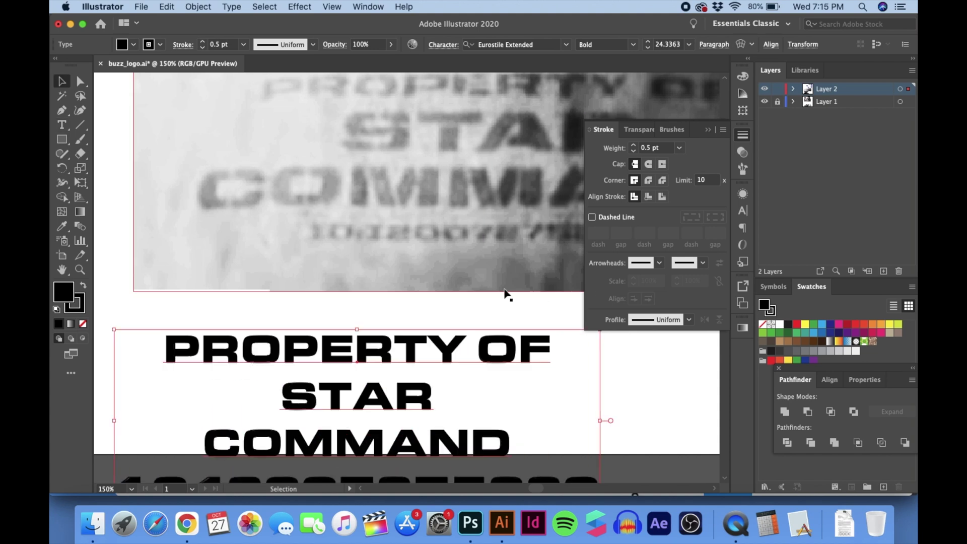
scroll(505, 292, "right", 1)
Step: Remove the stroke from the text block
left_click(470, 309)
left_click(398, 375)
left_click(80, 305)
left_click(82, 324)
left_click(493, 301)
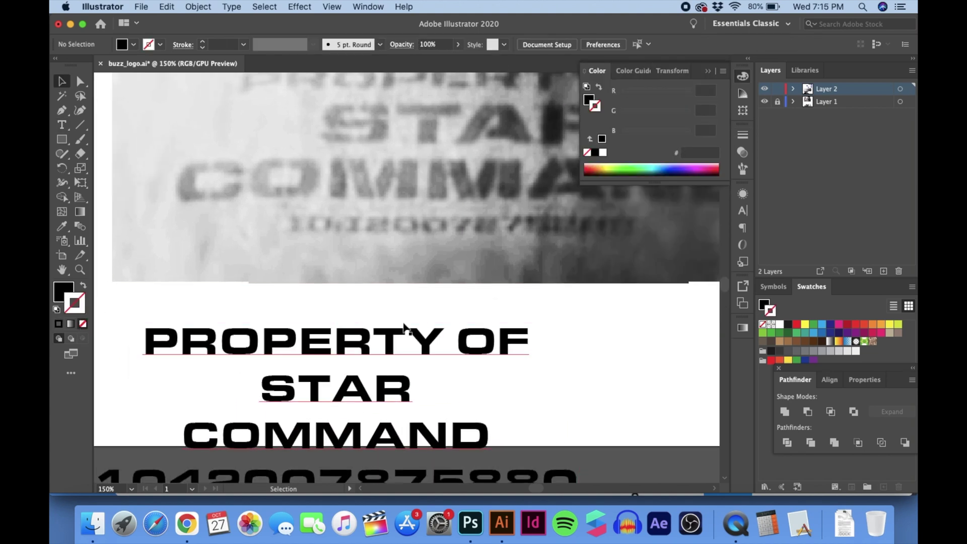
Step: Tighten the leading of the text block and shift the block beneath the lettering image
key("super+1")
left_click(403, 335)
left_click(742, 210)
left_click(679, 247)
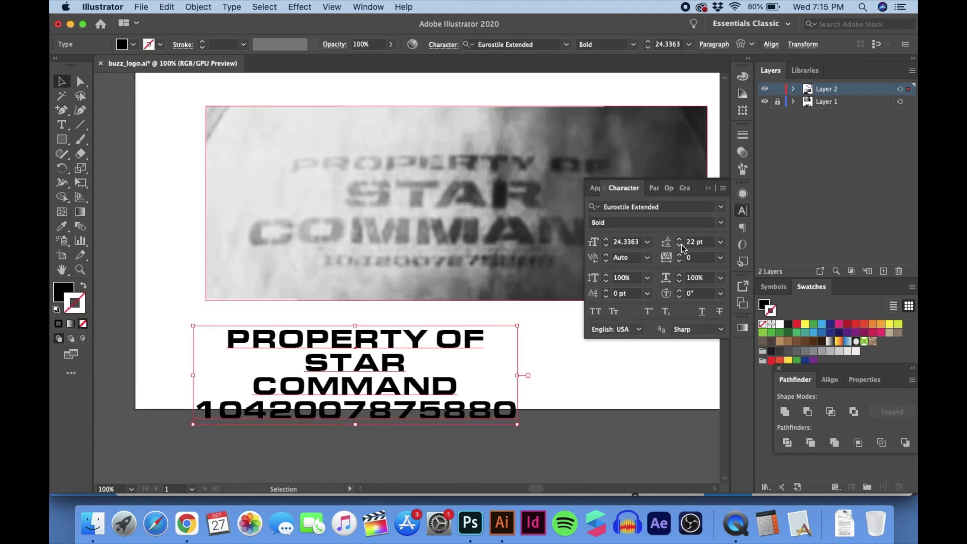
left_click(679, 246)
left_click_drag(355, 386, 434, 367)
Step: Set all four lines to 32 pt with automatic leading and position the block below the lettering image
triple_click(369, 343)
left_click(607, 245)
left_click(606, 239)
key("super+a")
left_click(606, 239)
left_click(720, 242)
left_click(736, 271)
key("Escape")
left_click_drag(460, 273, 456, 156)
key("super+a")
scroll(443, 218, "down", 5)
left_click_drag(416, 363, 431, 367)
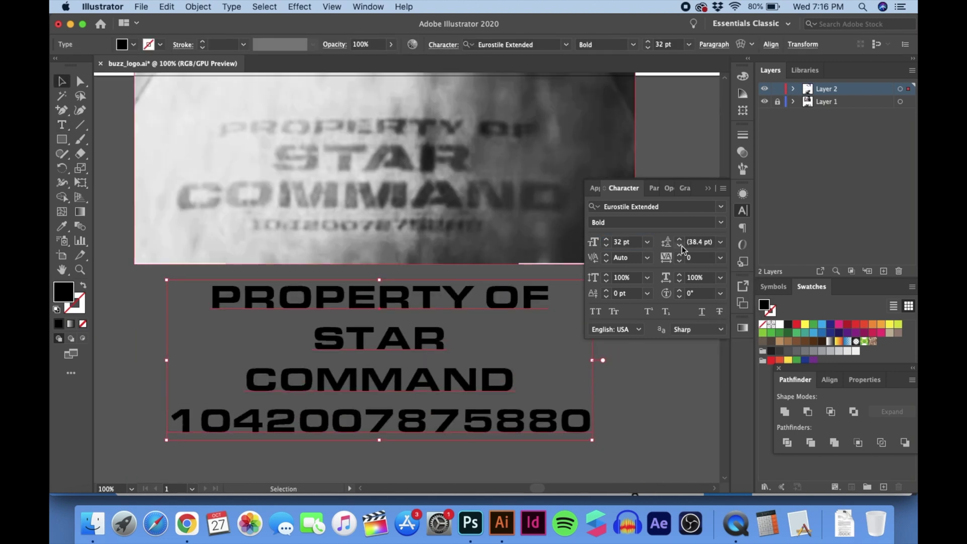
Step: Enlarge the STAR and COMMAND lines beyond the top line and tighten their leading to match the reference
double_click(379, 339)
left_click_drag(314, 338, 513, 380)
left_click(606, 240)
left_click(680, 246)
left_click(680, 246)
Step: Reduce the number line to 17 pt and set the whole text block's horizontal scale to 110%
triple_click(371, 425)
left_click(606, 245)
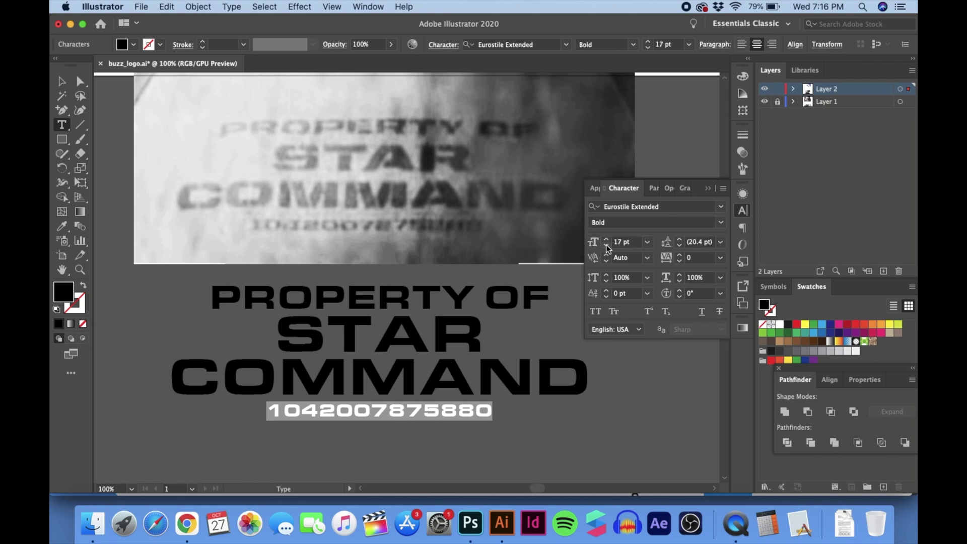
key("Escape")
left_click(665, 277)
type("110")
key("Return")
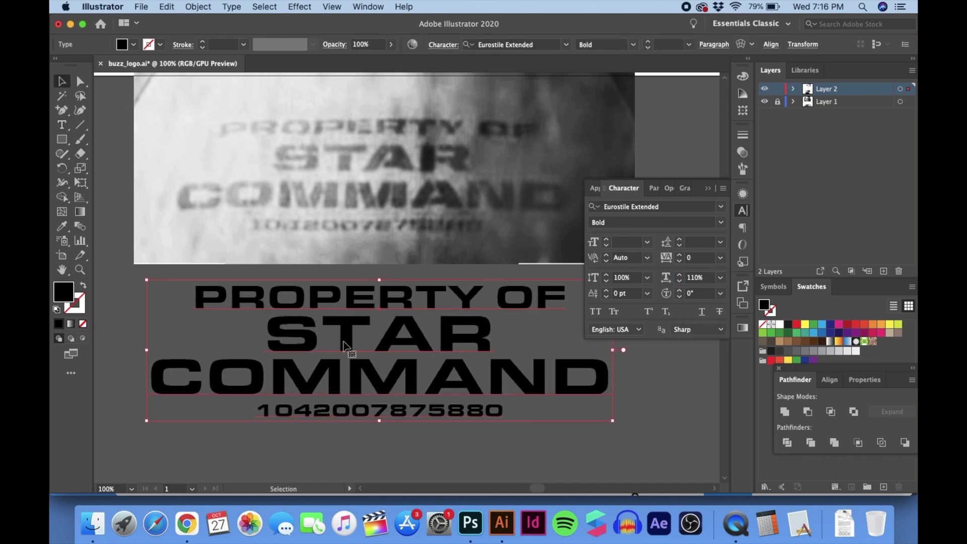
Step: Convert the text block to outlines
left_click_drag(63, 291, 73, 303)
key("super+z")
key("super+shift+o")
key("super+equal")
key("super+shift+a")
Step: Draw white 2 pt stencil lines vertically through the S of STAR and horizontally below the T's crossbar
key("p")
key("l")
mouse_move(328, 319)
left_mouse_down()
mouse_move(343, 387)
mouse_move(329, 393)
left_mouse_up()
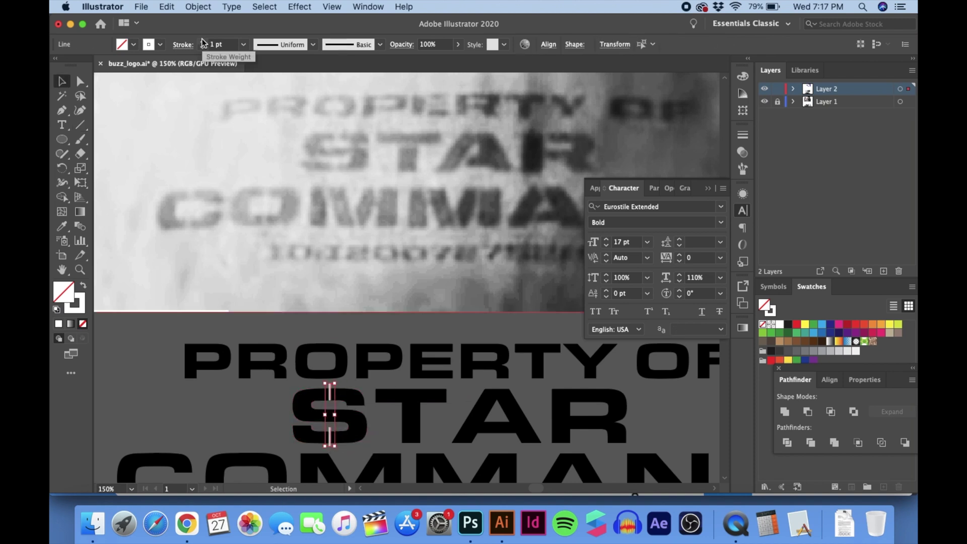
left_click(202, 41)
key("super+shift+a")
left_click_drag(403, 402, 369, 382)
Step: Draw a slanted white 2 pt line across the left leg of the A in STAR and adjust its end
key("backslash")
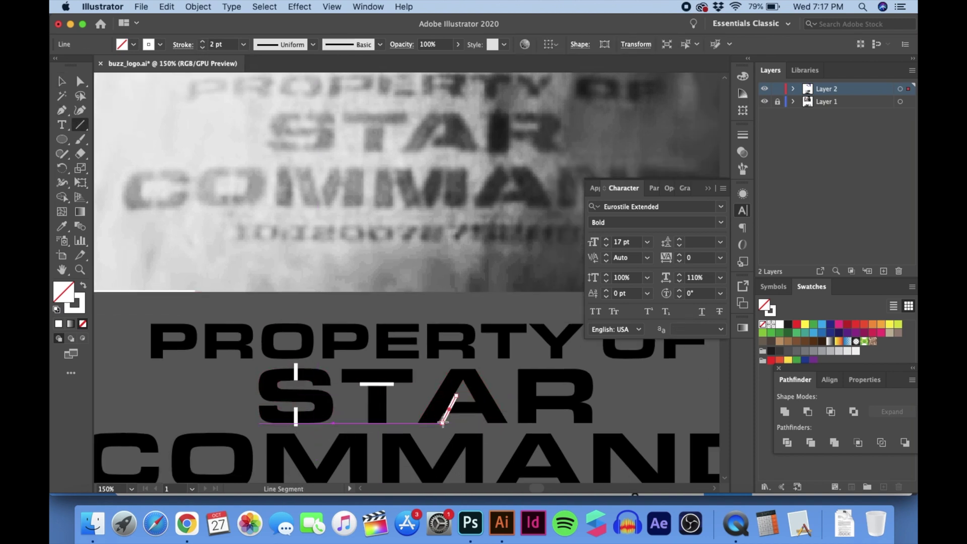
left_click_drag(443, 422, 441, 421)
key("a")
key("super+equal")
key("super+equal")
key("super+equal")
left_click_drag(422, 244, 436, 220)
key("super+shift+a")
Step: Add a vertical white stencil line beside the stem of the R in STAR
key("super+minus")
key("super+minus")
key("super+minus")
left_click_drag(511, 213, 460, 335)
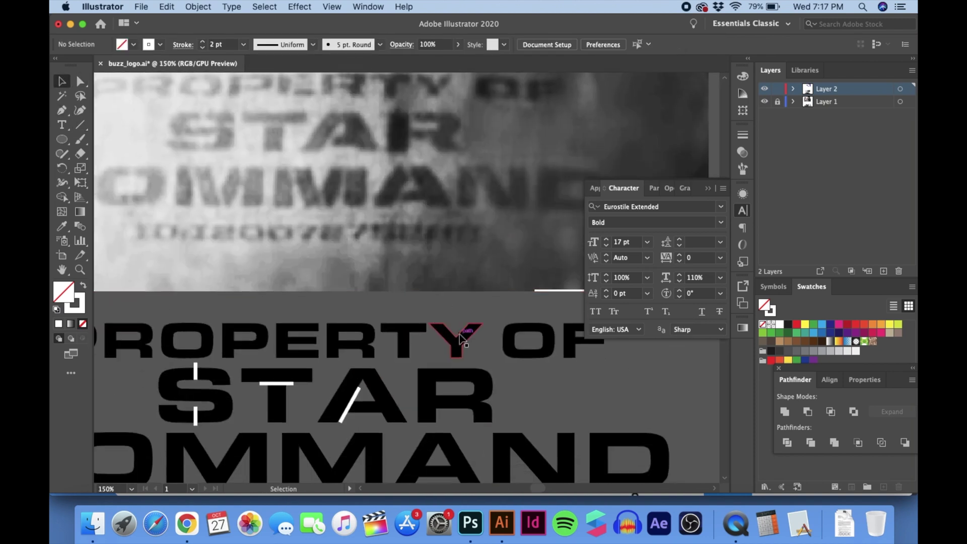
left_click_drag(438, 387, 439, 390)
Step: Draw a white-filled rectangle without stroke around all the lettering and send it to the back
key("v")
key("super+minus")
key("m")
left_click_drag(114, 293, 602, 451)
key("shift+x")
key("super+shift+bracketleft")
Step: Copy the S's vertical white line onto the C and the O of COMMAND
key("super+equal")
left_click(376, 300)
left_click_drag(376, 345, 202, 412)
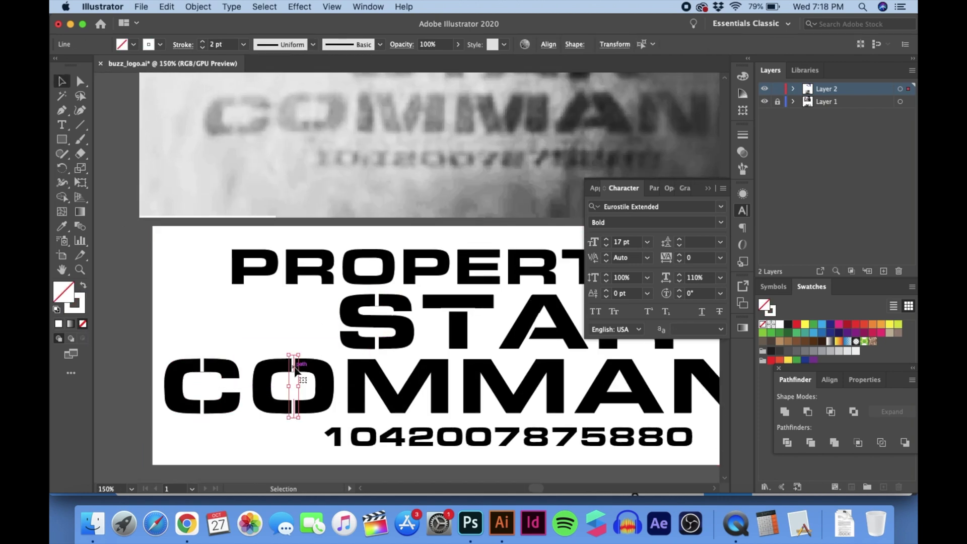
left_click_drag(295, 370, 296, 371)
Step: Add slanted white 2 pt stencil lines along the strokes of the first M in COMMAND
key("super+minus")
scroll(295, 371, "right", 5)
left_click_drag(356, 309, 416, 356)
key("super+shift+a")
left_click(416, 356)
key("super+equal")
key("super+equal")
key("super+equal")
key("super+equal")
key("super+equal")
scroll(415, 325, "down", 5)
scroll(363, 398, "up", 2)
key("\\")
left_click_drag(347, 384, 363, 408)
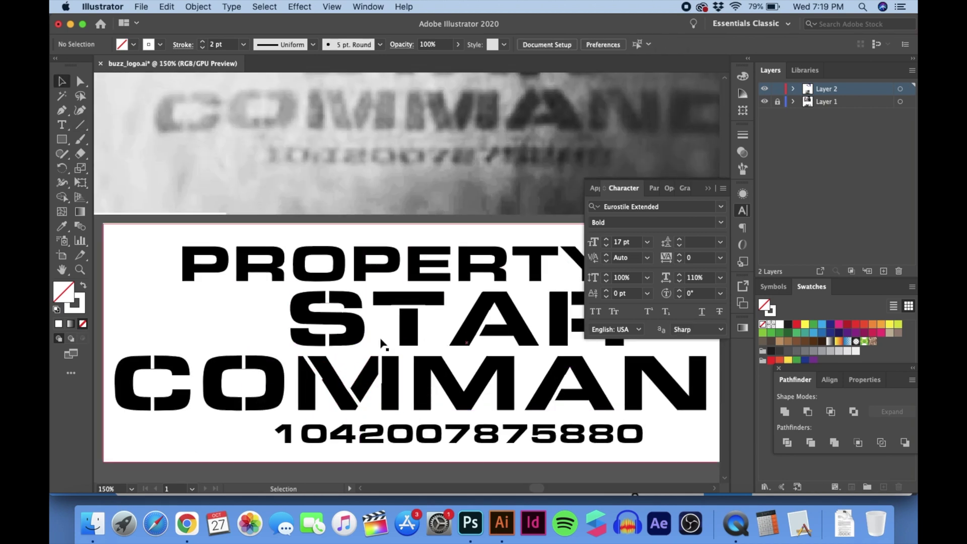
Step: Copy the first M's stencil lines onto the second M of COMMAND and save the document
left_click_drag(439, 367, 515, 367)
key("super+shift+a")
key("super+minus")
key("super+s")
scroll(554, 335, "up", 2)
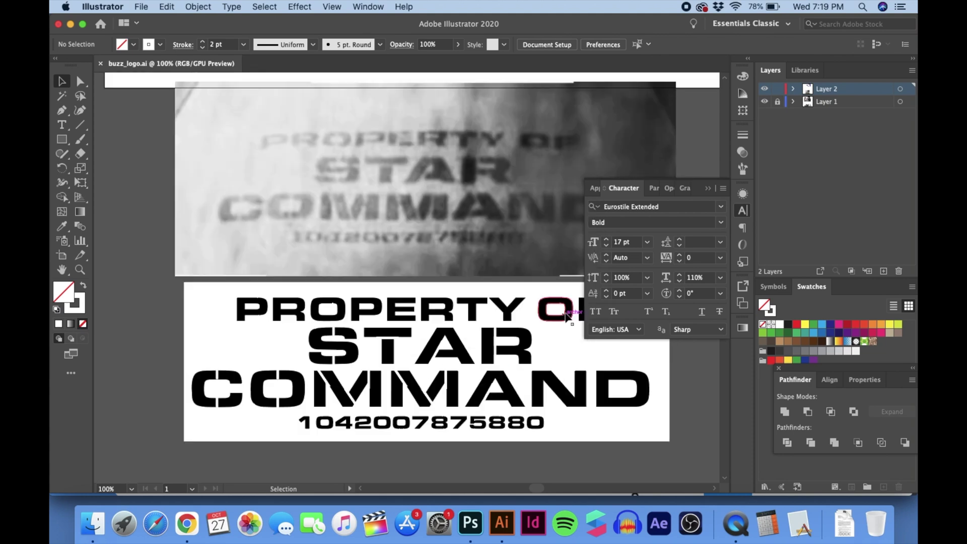
scroll(554, 335, "right", 3)
left_click(368, 369)
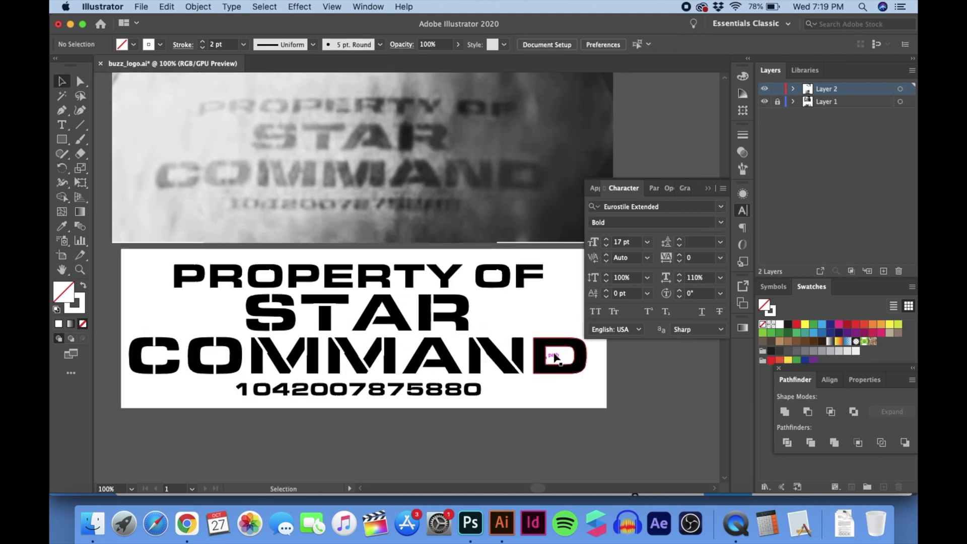
scroll(512, 322, "right", 1)
key("super+s")
Step: Preview the movie still IMG_0173.PNG in Finder and examine the stencil breaks in the shirt lettering
key("ctrl+Up")
key("space")
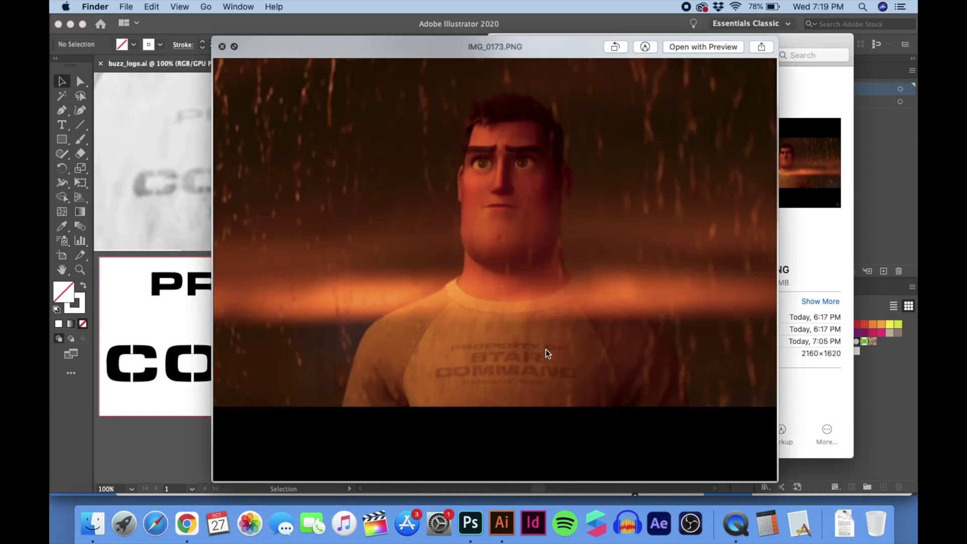
scroll(545, 349, "up", 3)
scroll(564, 331, "down", 2)
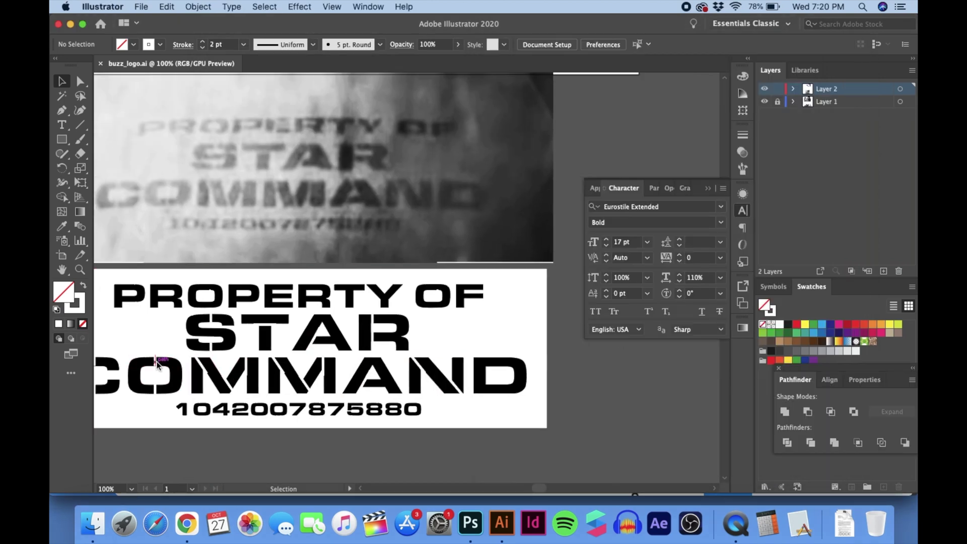
Step: Copy the vertical white line from the O of COMMAND onto the stem side of the D
left_click_drag(155, 364, 486, 363)
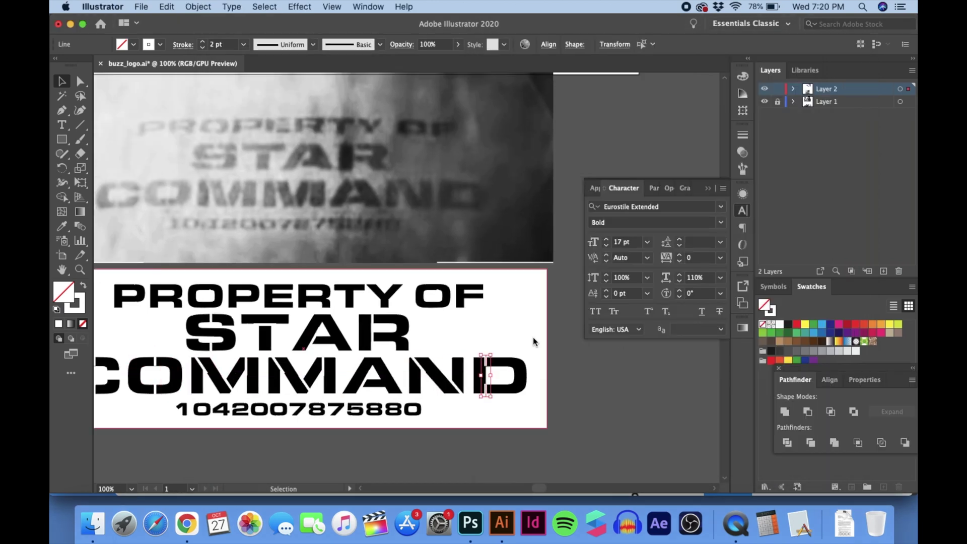
key("super+plus")
key("super+plus")
key("super+plus")
key("super+plus")
Step: Place vertical white 2 pt lines beside the stems of the first P and R in PROPERTY
left_click(406, 230)
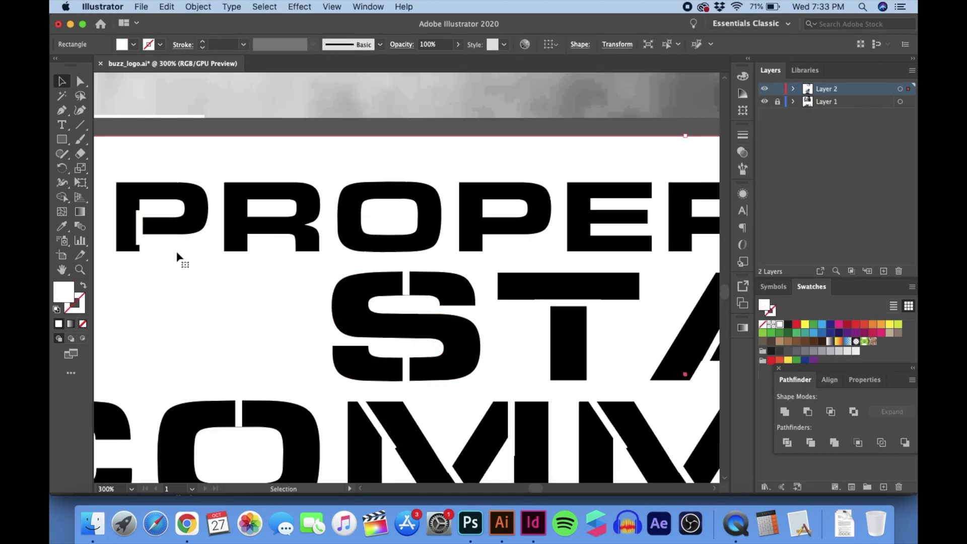
scroll(184, 246, "down", 2)
left_click(186, 339)
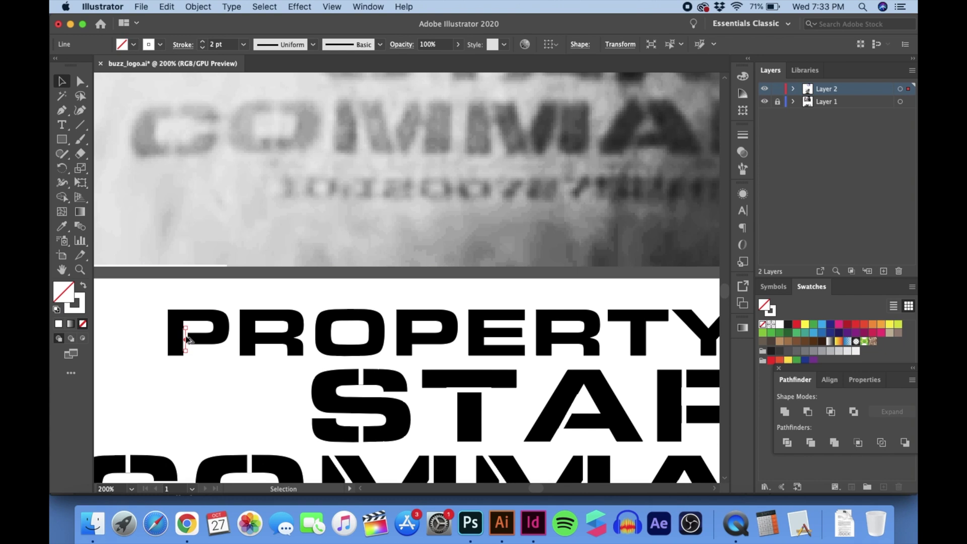
scroll(258, 332, "up", 2)
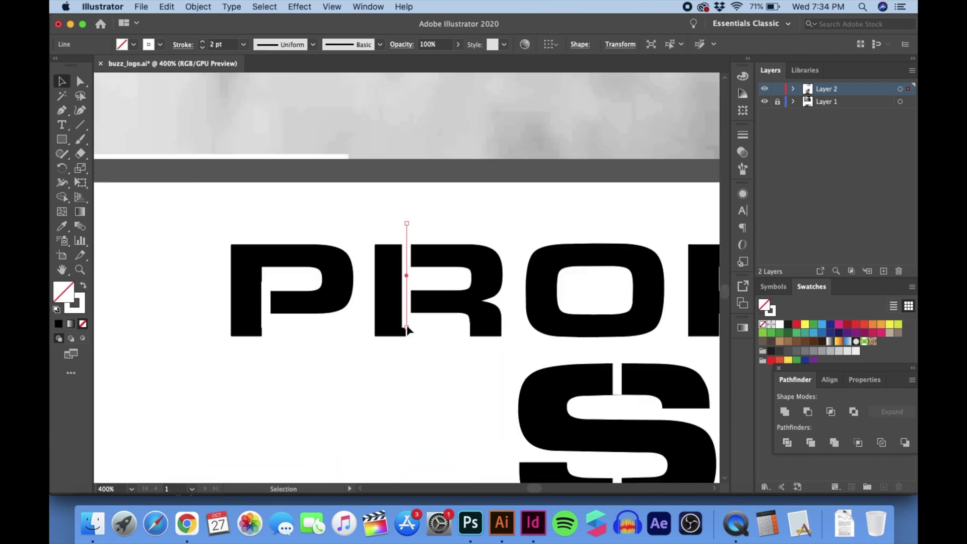
scroll(407, 329, "down", 2)
scroll(436, 346, "up", 8)
scroll(436, 345, "down", 8)
Step: Copy the vertical white stencil line onto the O and the remaining letters of PROPERTY OF
left_click_drag(222, 339, 451, 339)
scroll(451, 339, "up", 5)
scroll(370, 287, "down", 5)
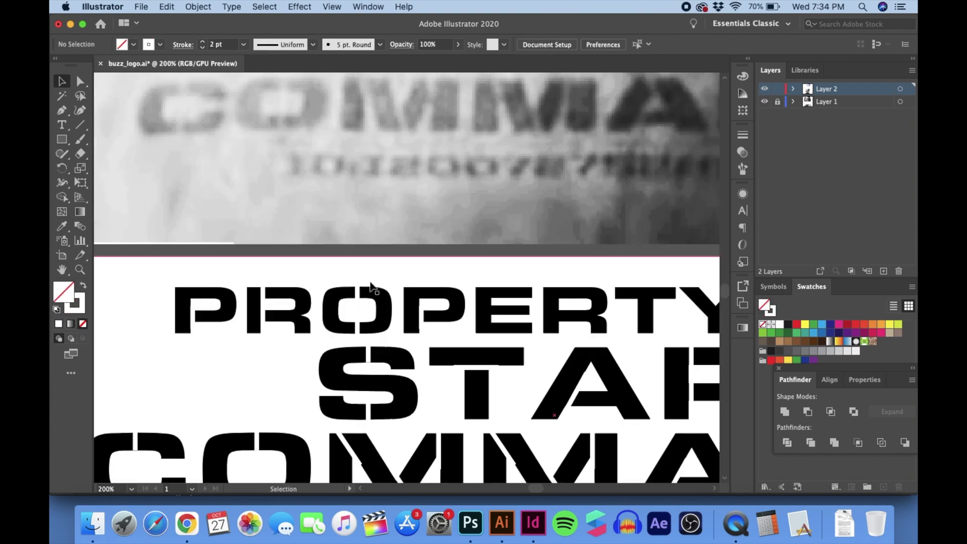
scroll(373, 334, "right", 5)
scroll(373, 334, "up", 1)
left_click(525, 286)
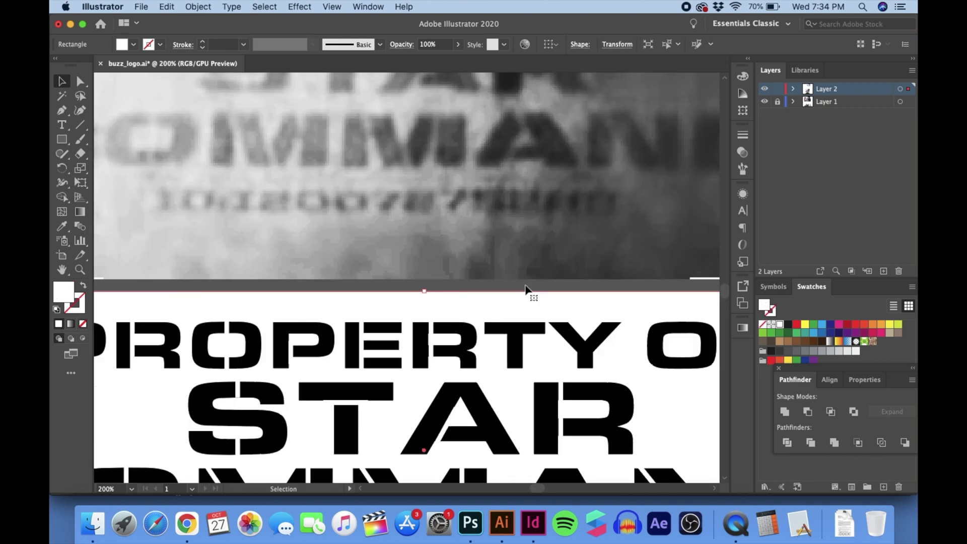
scroll(524, 288, "right", 3)
scroll(524, 287, "up", 2)
left_click(123, 403)
left_click(639, 369)
Step: Duplicate the finished stencil lettering with its white background directly below the original
key("super+minus")
key("super+minus")
left_click_drag(646, 401, 194, 422)
scroll(566, 341, "up", 3)
scroll(565, 341, "down", 2)
scroll(194, 421, "down", 8)
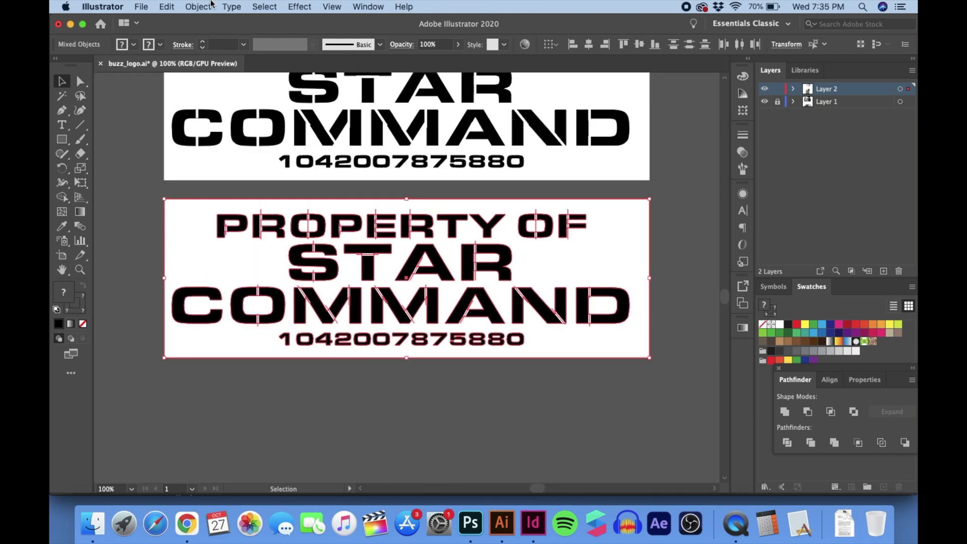
Step: Rasterize the duplicated lettering block and apply Image Trace to it
left_click(198, 6)
left_click(216, 172)
key("Return")
left_click(328, 45)
Step: Make the trace ignore white, with Paths 100%, Noise 1 px and a slightly lower threshold, and expand it
left_click(215, 45)
left_click(781, 388)
left_click_drag(807, 265, 837, 265)
left_click_drag(786, 310, 765, 309)
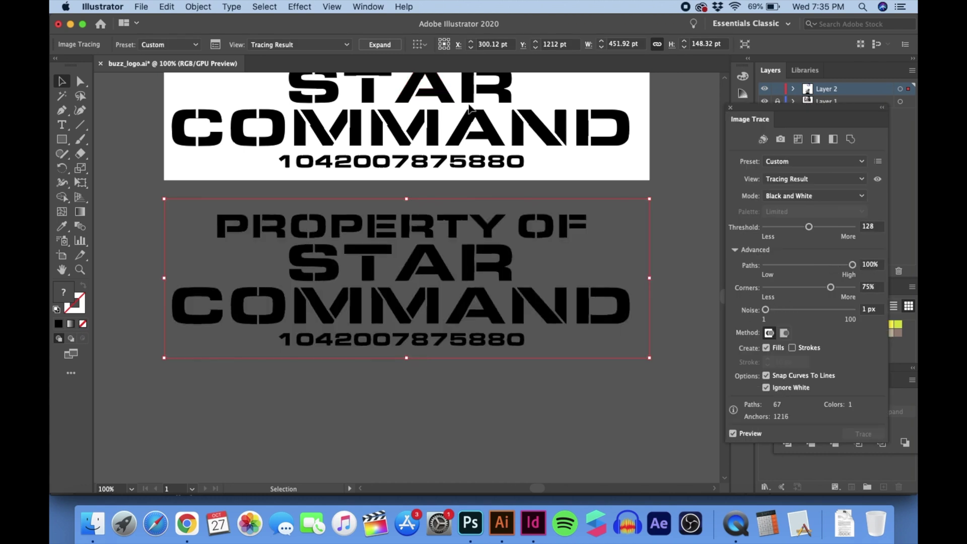
key("super+plus")
left_click_drag(837, 265, 853, 265)
left_click_drag(809, 227, 802, 228)
left_click(379, 44)
Step: Add an opacity mask without clipping to the expanded lettering and enter the mask for editing
key("super+minus")
key("super+minus")
left_click(730, 107)
left_click(742, 151)
left_click(697, 167)
left_click(676, 180)
left_click(652, 179)
Step: Place a grunge texture in the mask, scale it down over the lettering, invert the mask and return to the artwork
key("super+shift+p")
left_click(191, 225)
key("super+minus")
key("super+minus")
key("super+minus")
key("super+minus")
key("super+minus")
left_click_drag(504, 343, 401, 257)
key("super+plus")
key("super+plus")
key("super+plus")
key("super+plus")
key("super+plus")
left_click(676, 193)
left_click(604, 179)
key("super+plus")
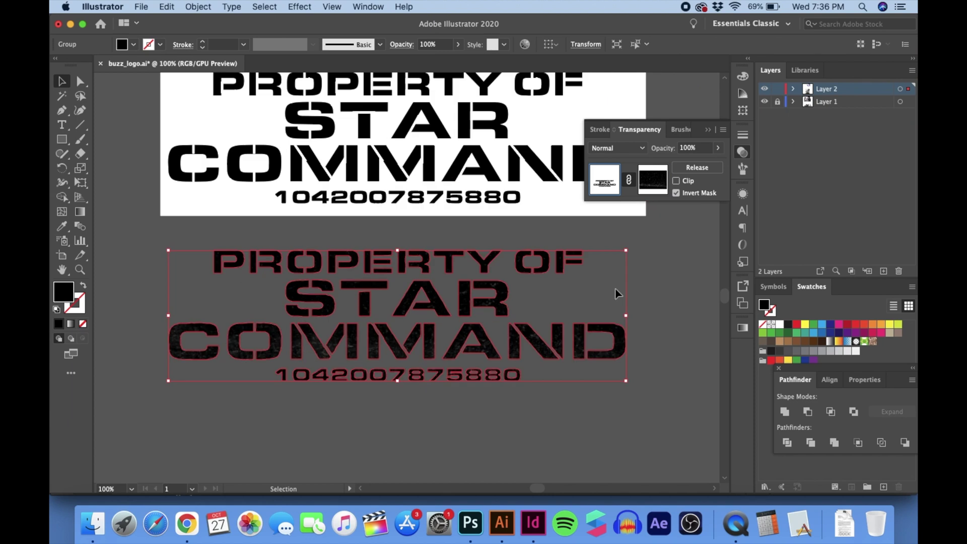
Step: Switch to Photoshop, paste the distressed lettering as a vector smart object in the upper part of Bagde.psb, and save and close it
left_click(285, 236)
left_click(470, 523)
key("super+v")
left_click(542, 197)
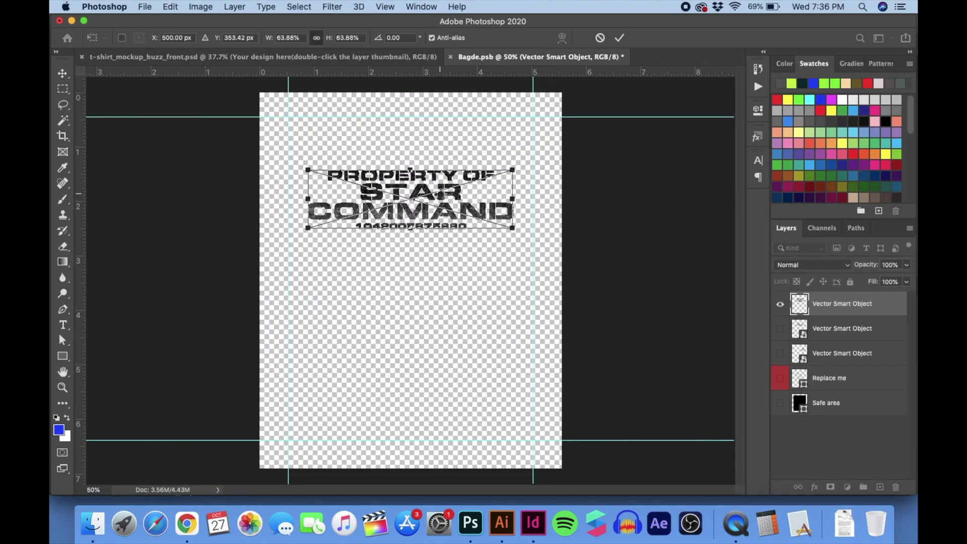
key("Return")
key("super+s")
key("super+w")
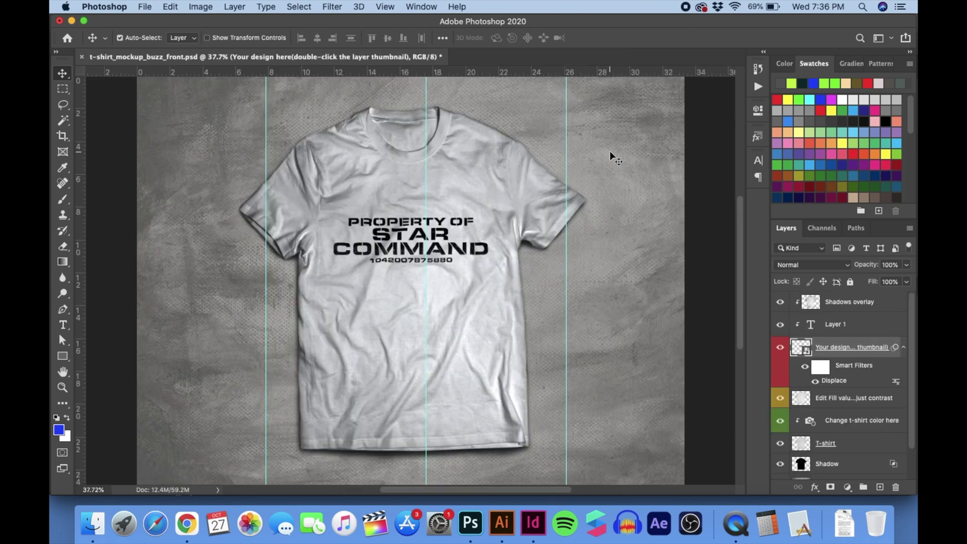
Step: Reopen the shirt design's smart object, move the lettering slightly up, and save both Bagde.psb and the t-shirt mockup
key("super+equal")
key("super+equal")
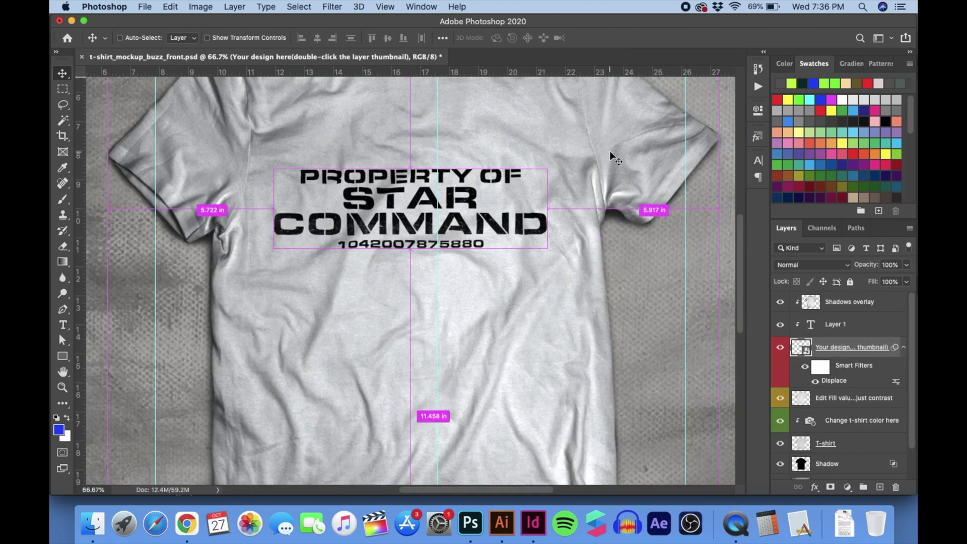
key("super+0")
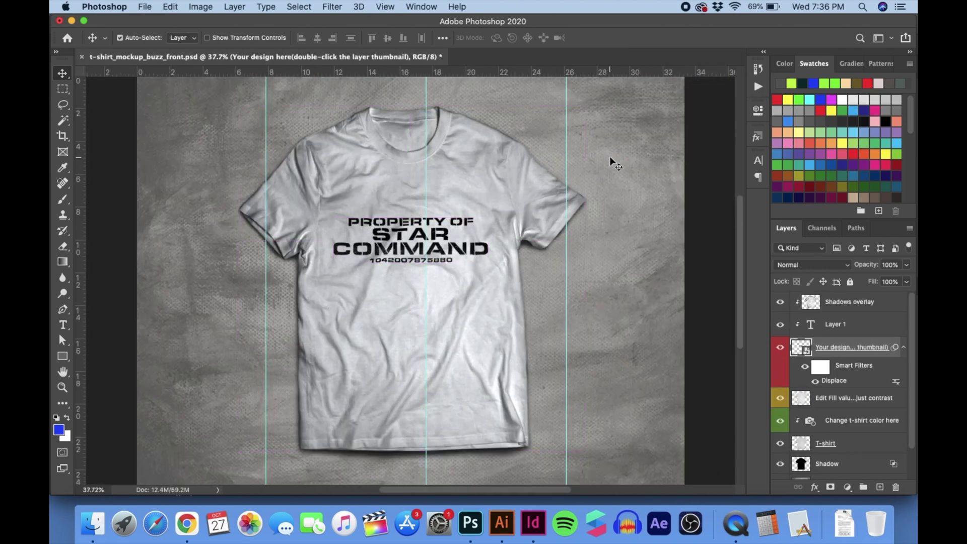
double_click(800, 347)
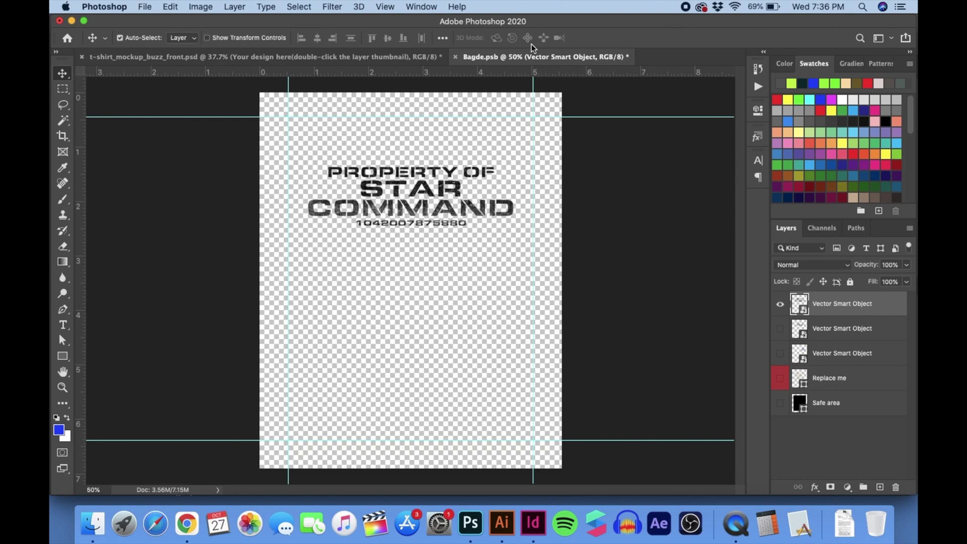
key("super+s")
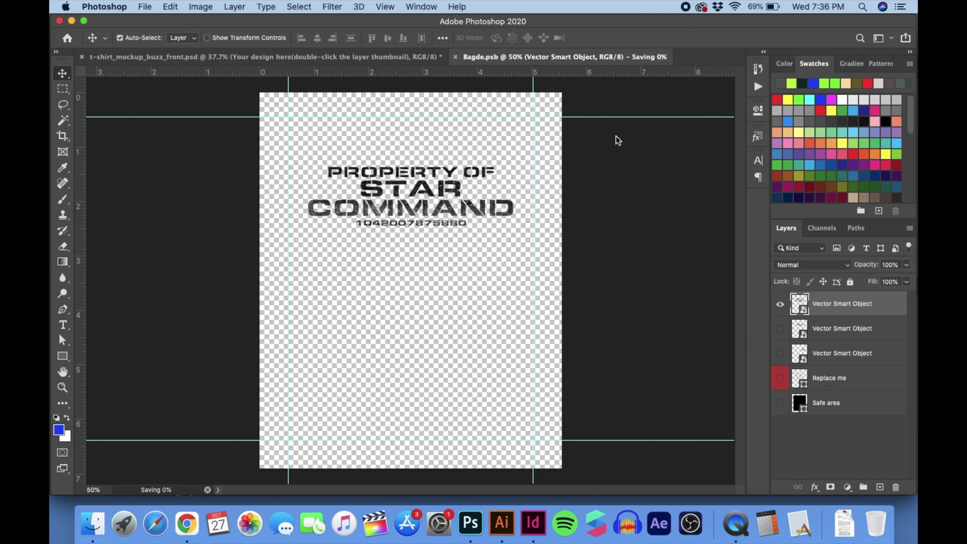
key("super+w")
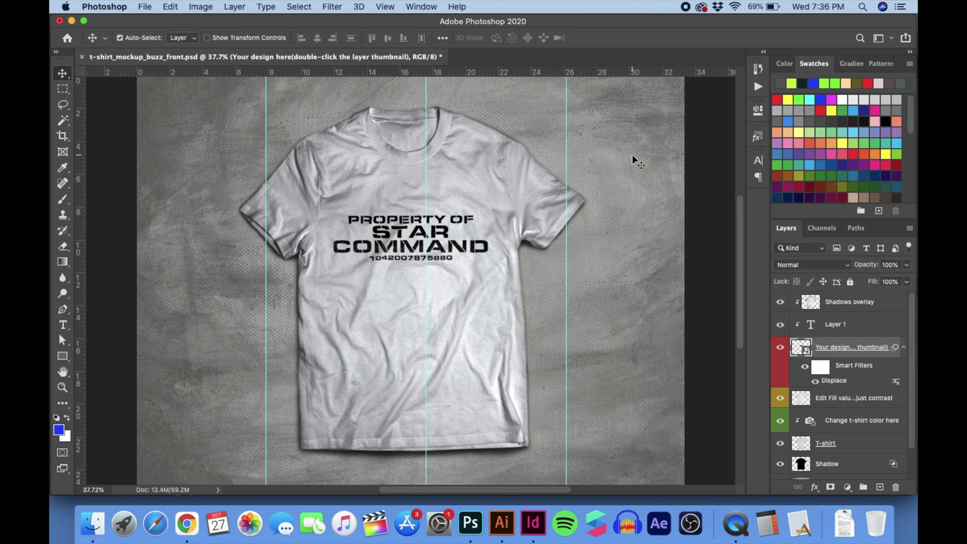
key("super+s")
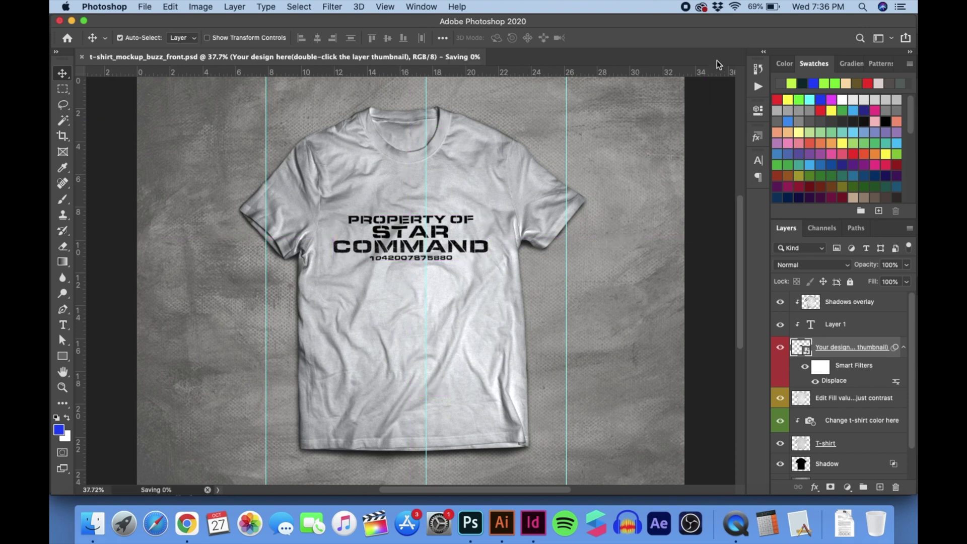